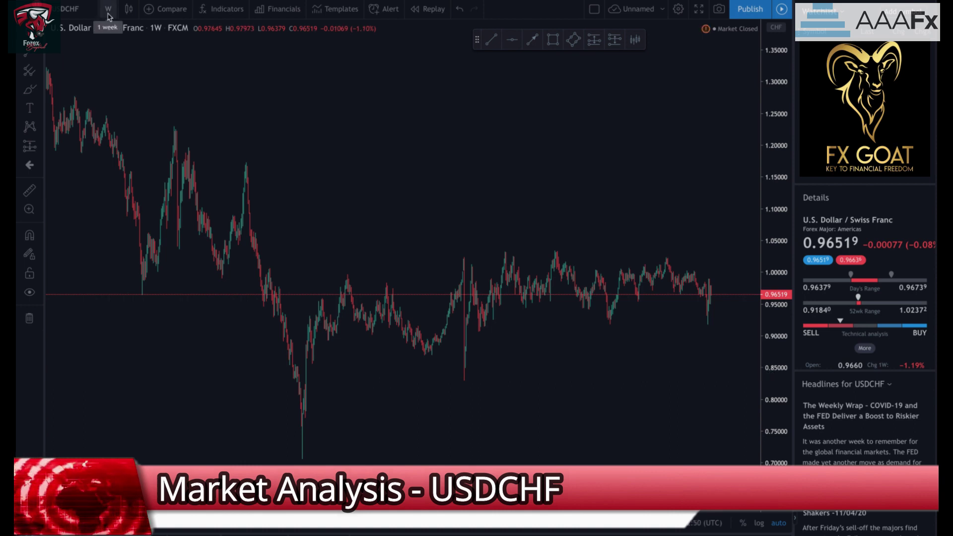
- Pan and zoom the weekly USDCHF chart until 2011 through 2020 fills the view
drag(210, 111, 254, 135)
drag(381, 213, 345, 184)
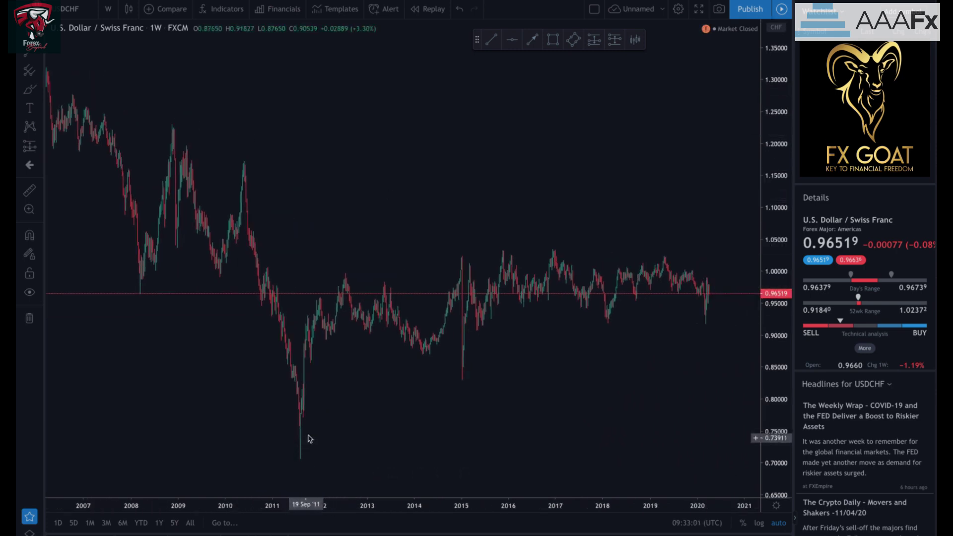
scroll(390, 393, up, 1)
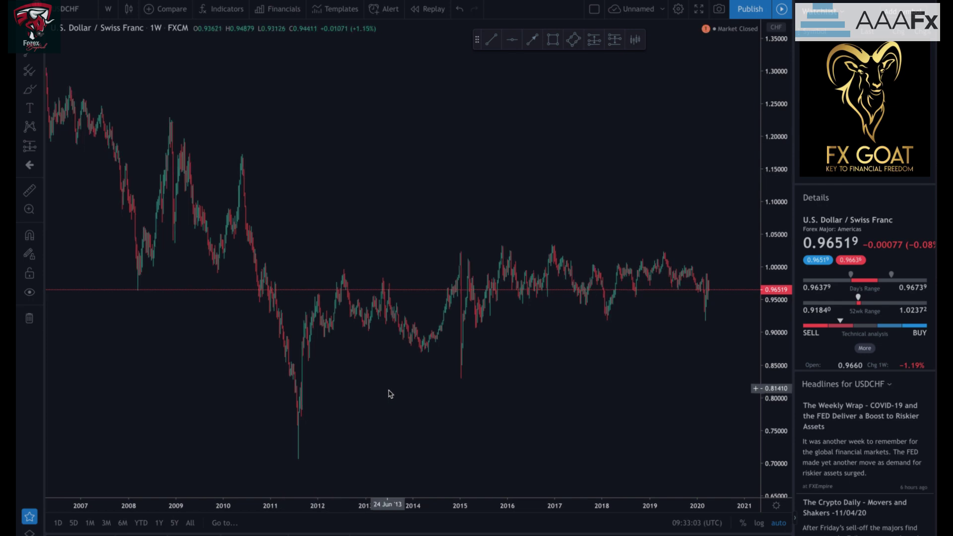
scroll(390, 394, down, 2)
scroll(390, 392, up, 4)
scroll(355, 355, up, 3)
drag(458, 334, 435, 339)
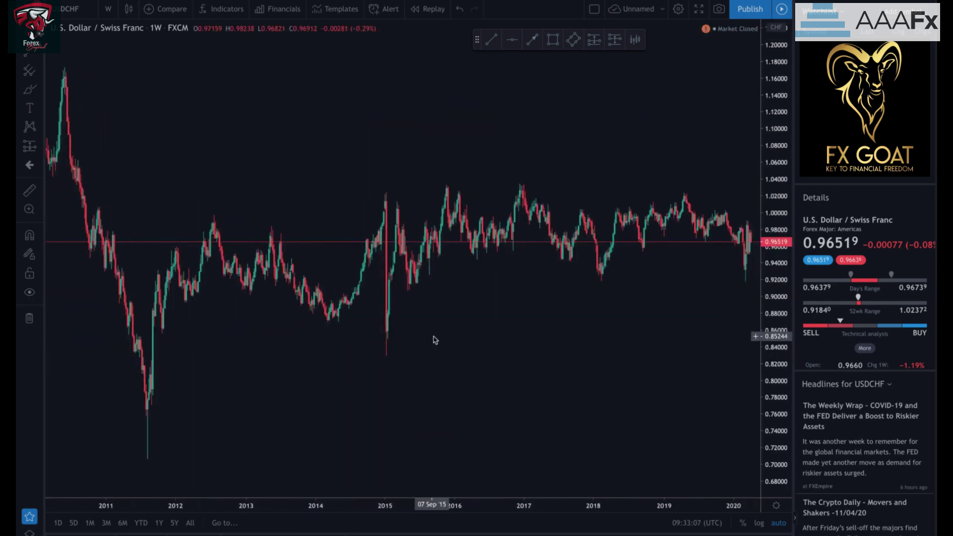
scroll(461, 338, down, 1)
drag(538, 325, 512, 324)
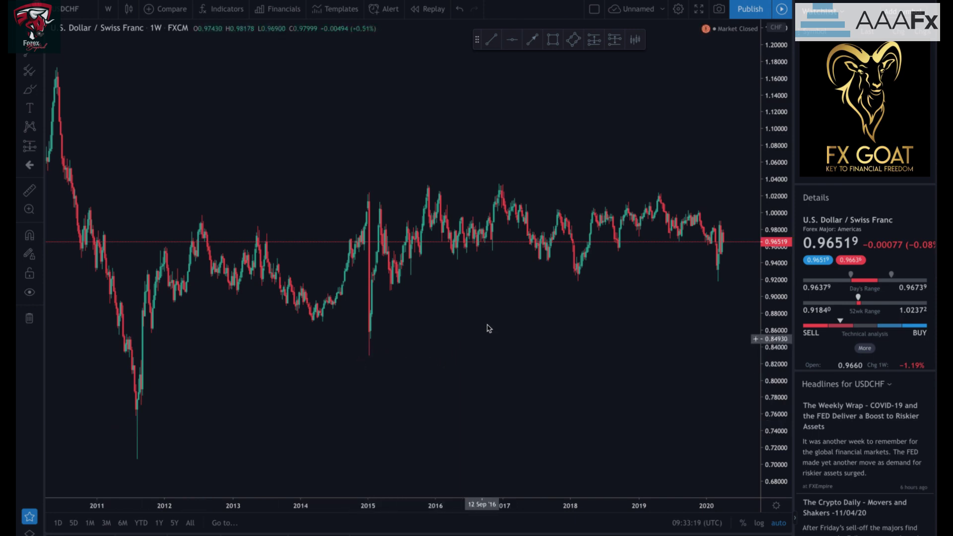
- Draw a rising trend line from the 2011 low near 0.77 under the 2015 low toward 2020
click(491, 40)
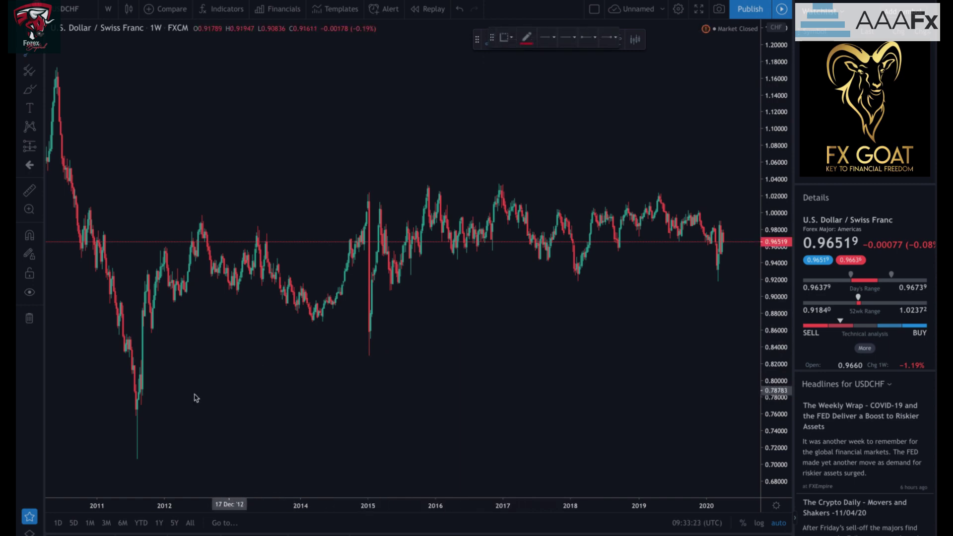
click(134, 413)
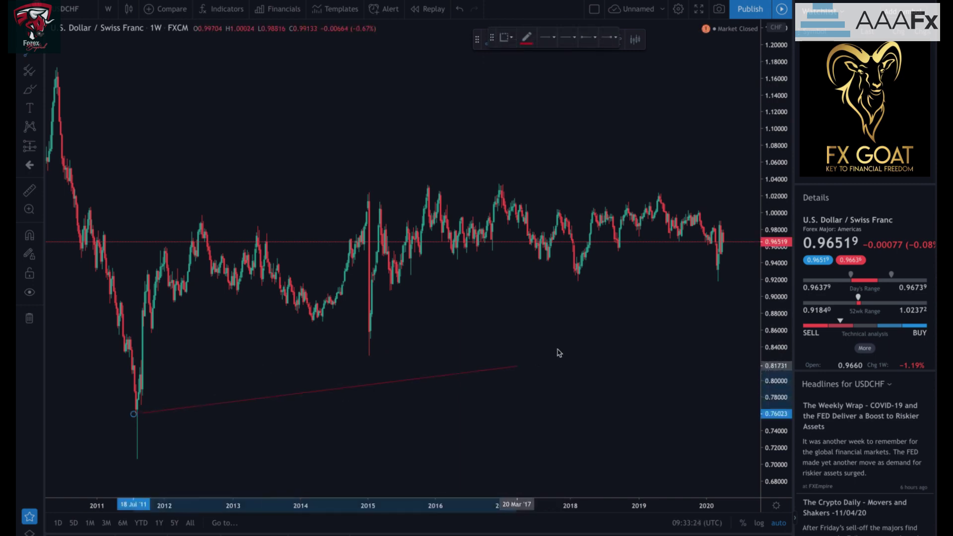
click(745, 277)
mouse_move(134, 414)
mouse_down()
mouse_move(142, 411)
mouse_move(129, 436)
mouse_up()
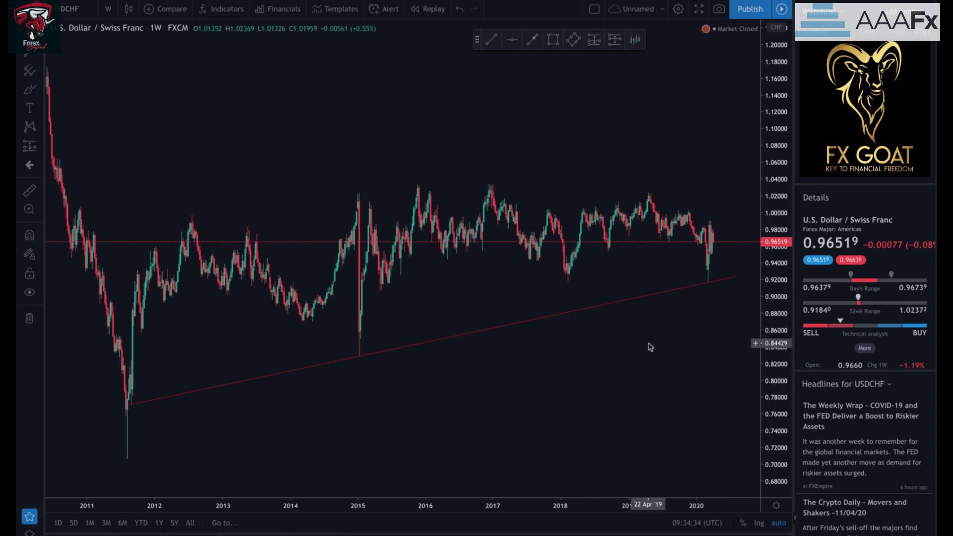
mouse_move(631, 292)
mouse_down()
mouse_move(609, 289)
mouse_move(627, 293)
mouse_up()
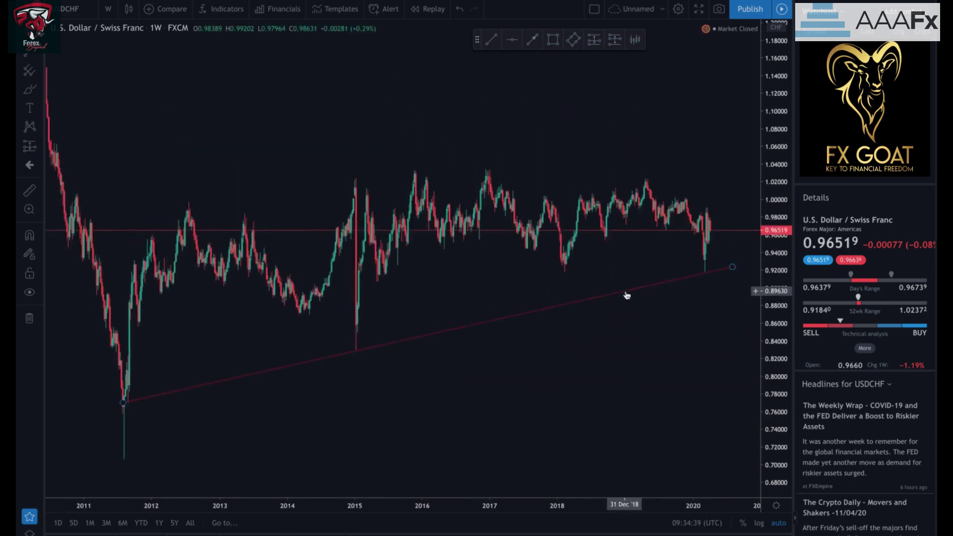
- Draw a thin blue support rectangle around 0.92 stretching back to 2011
click(552, 39)
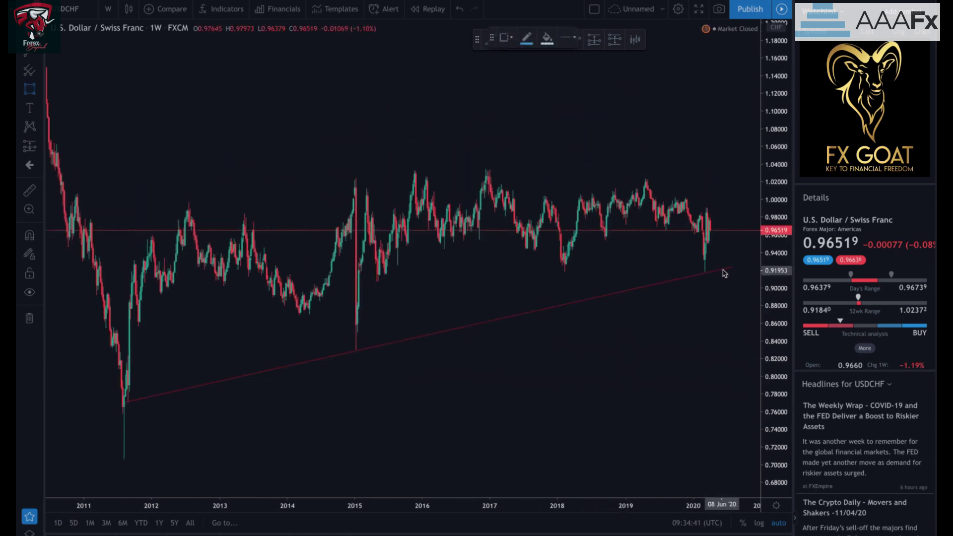
drag(738, 275, 76, 270)
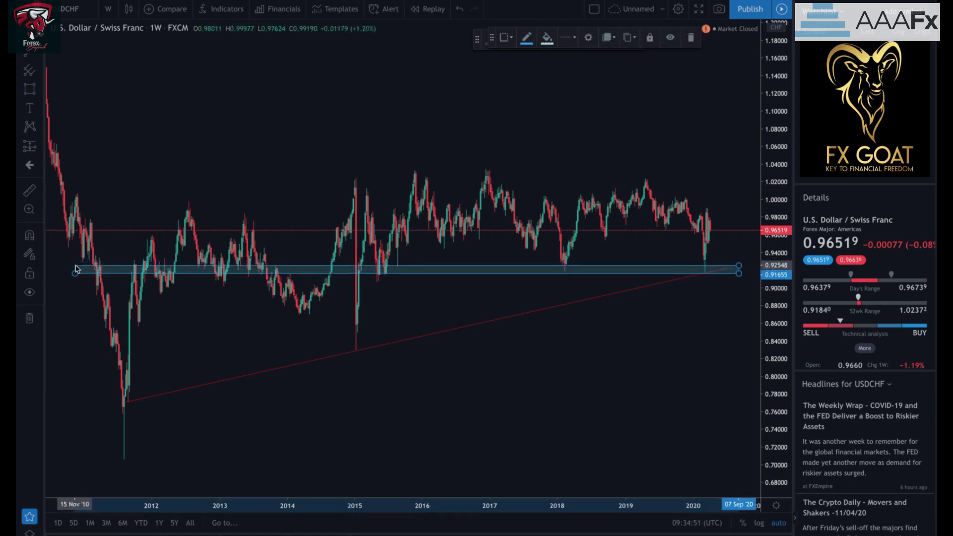
click(195, 316)
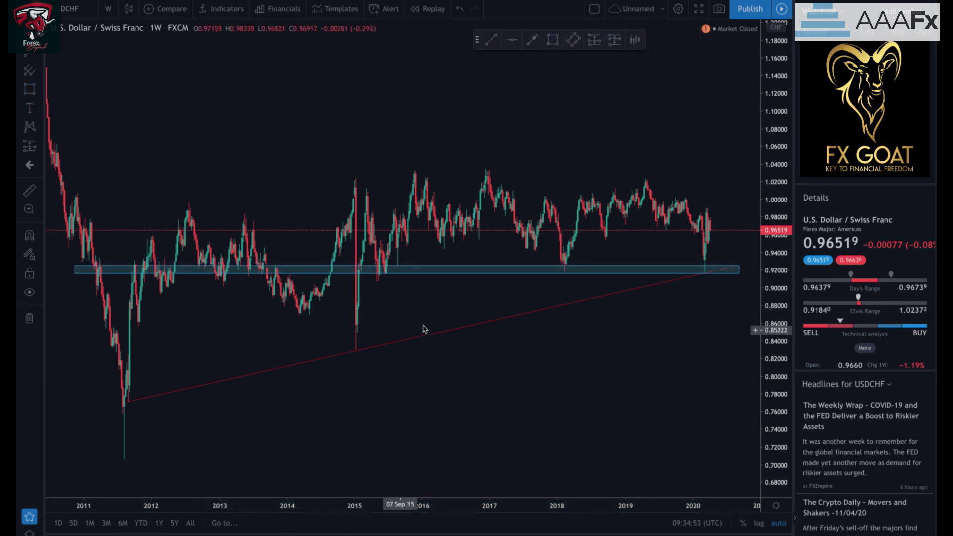
- Draw a blue resistance rectangle around 1.00 spanning from 2009 into 2021
drag(449, 296, 404, 304)
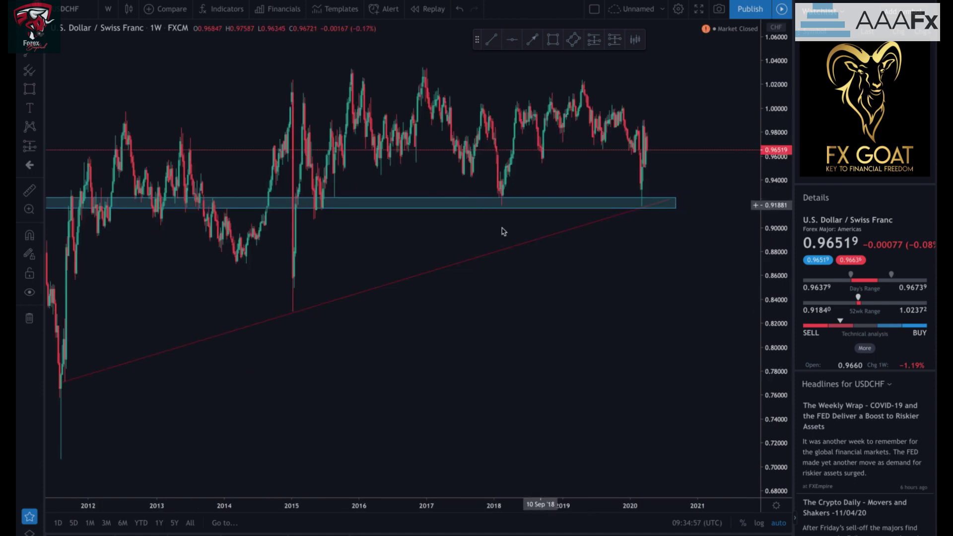
scroll(614, 389, down, 2)
drag(613, 389, 574, 385)
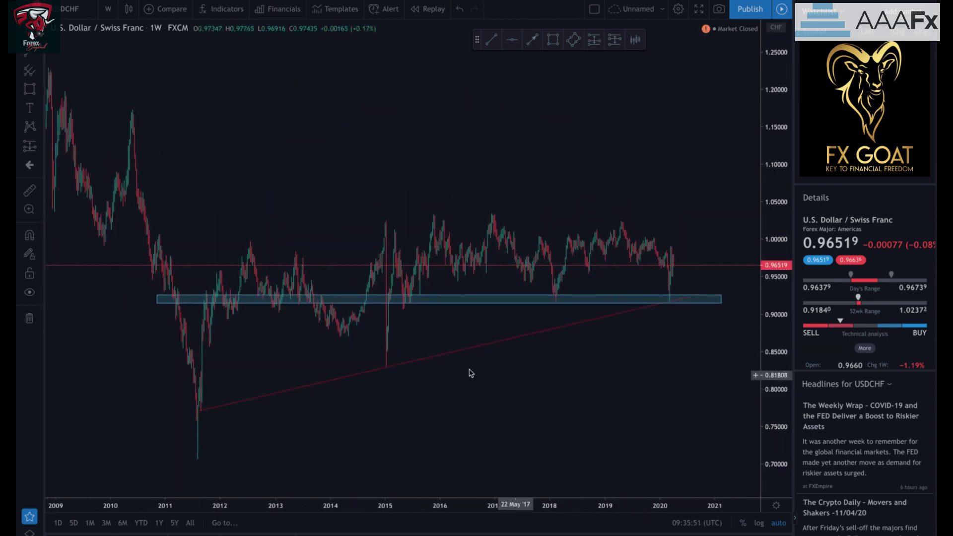
click(553, 40)
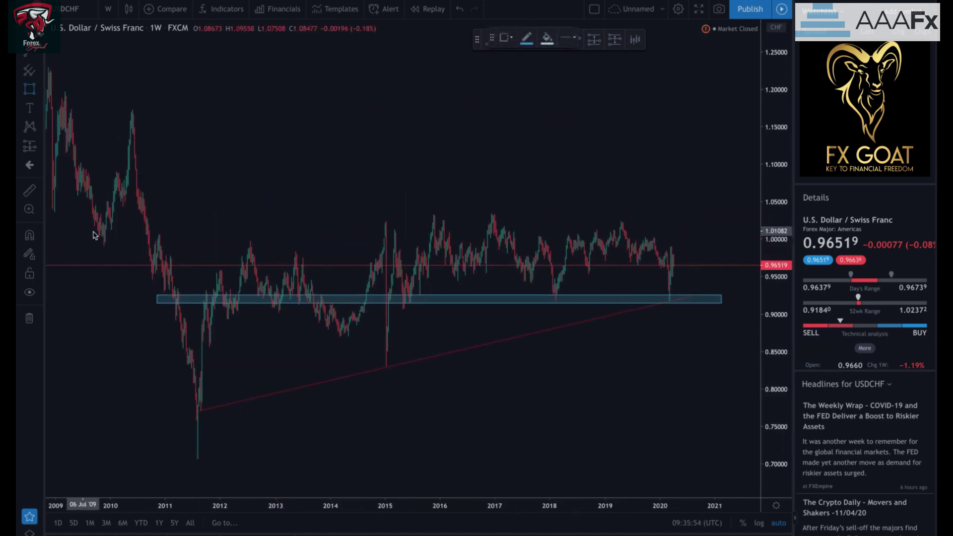
mouse_move(85, 229)
mouse_down()
mouse_move(558, 221)
mouse_move(706, 252)
mouse_move(705, 237)
mouse_up()
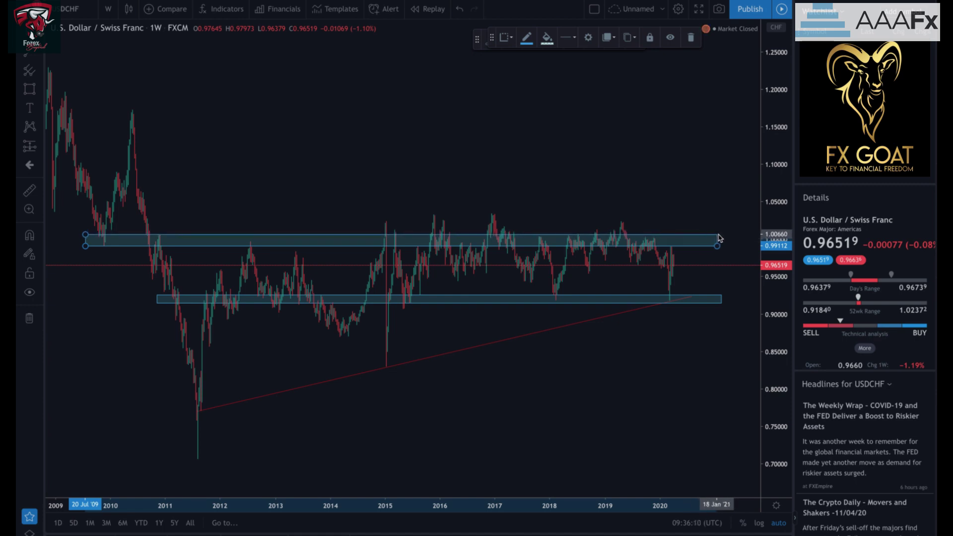
- Lower the resistance zone's top edge slightly, then start an upper channel line near 0.984 in 2009
drag(722, 238, 723, 240)
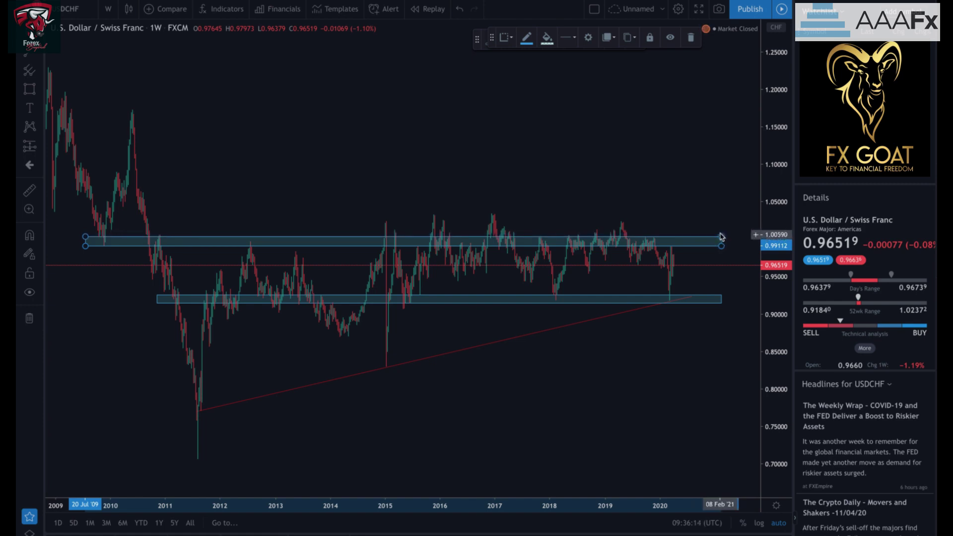
click(668, 311)
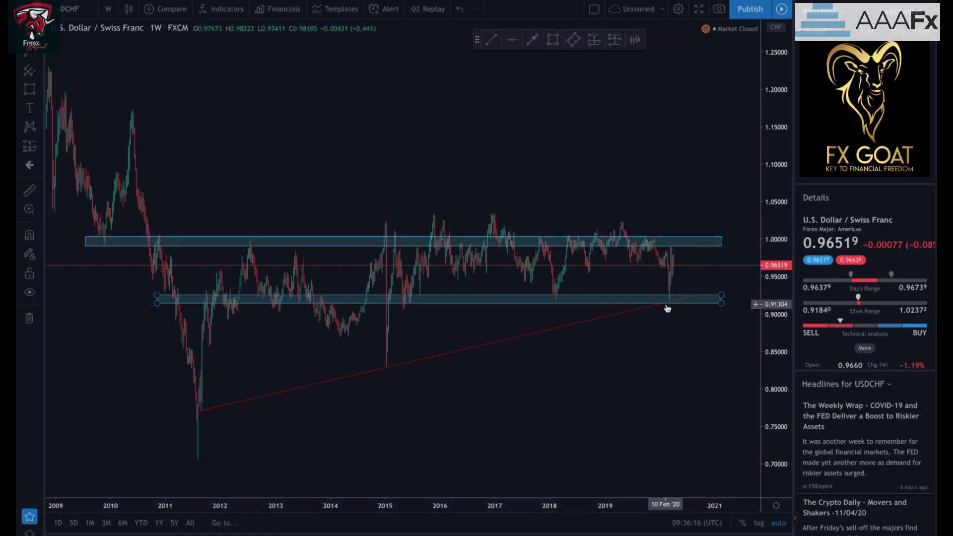
click(546, 332)
click(257, 215)
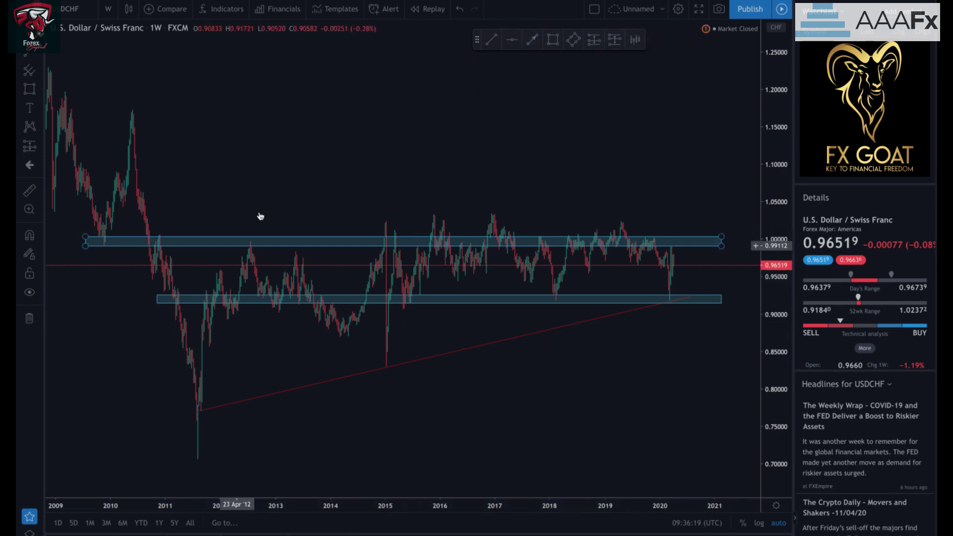
click(491, 46)
click(70, 251)
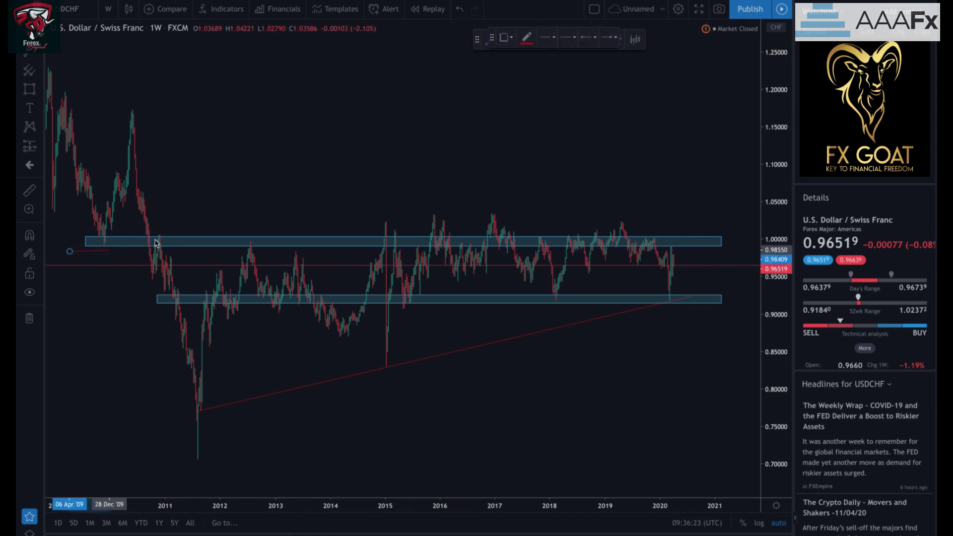
- End the upper channel line near 1.056 in 2020, nudging its right end down
click(686, 198)
drag(687, 199, 689, 202)
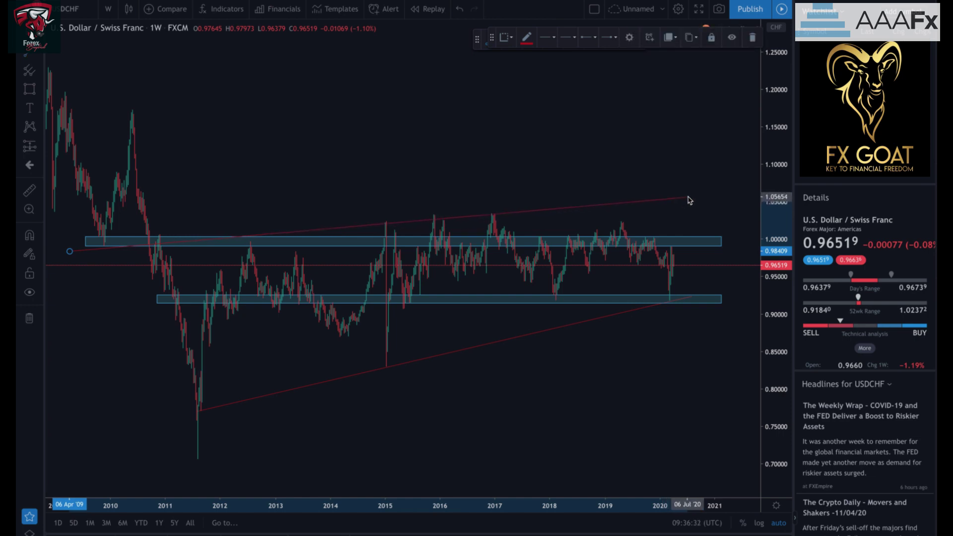
click(660, 210)
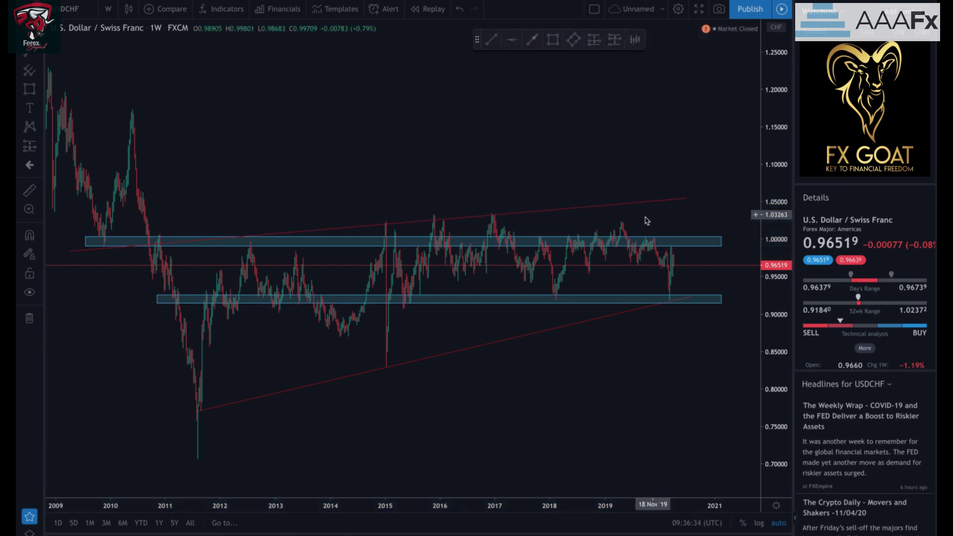
- Reposition the upper channel line's right endpoint to fit the highs, leaving room on the right
drag(123, 295, 177, 273)
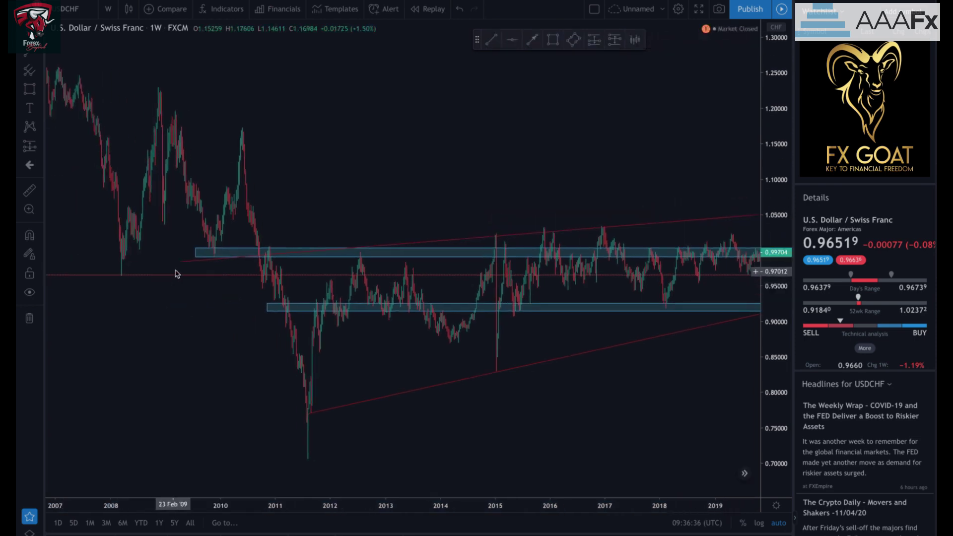
click(103, 267)
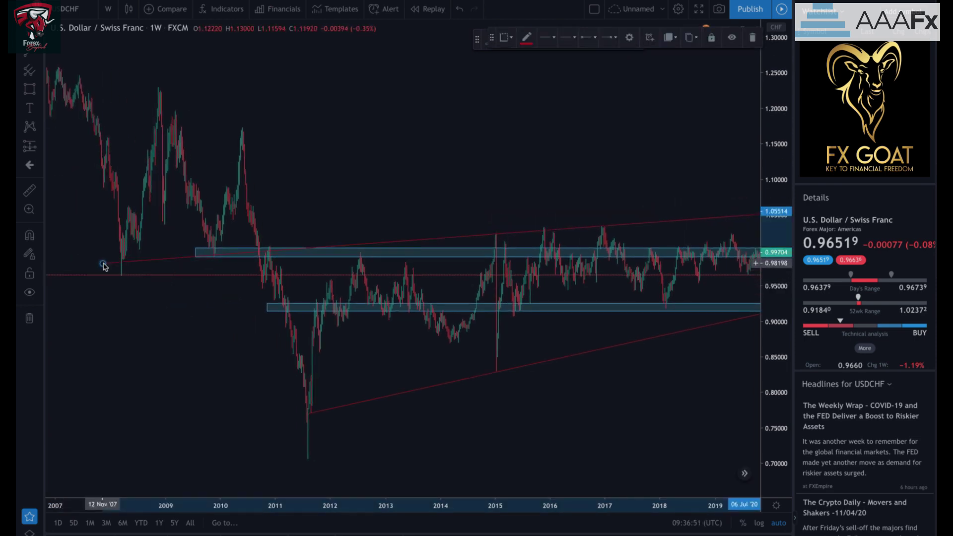
mouse_move(164, 314)
mouse_down()
mouse_move(105, 312)
mouse_move(46, 330)
mouse_up()
drag(480, 312, 398, 323)
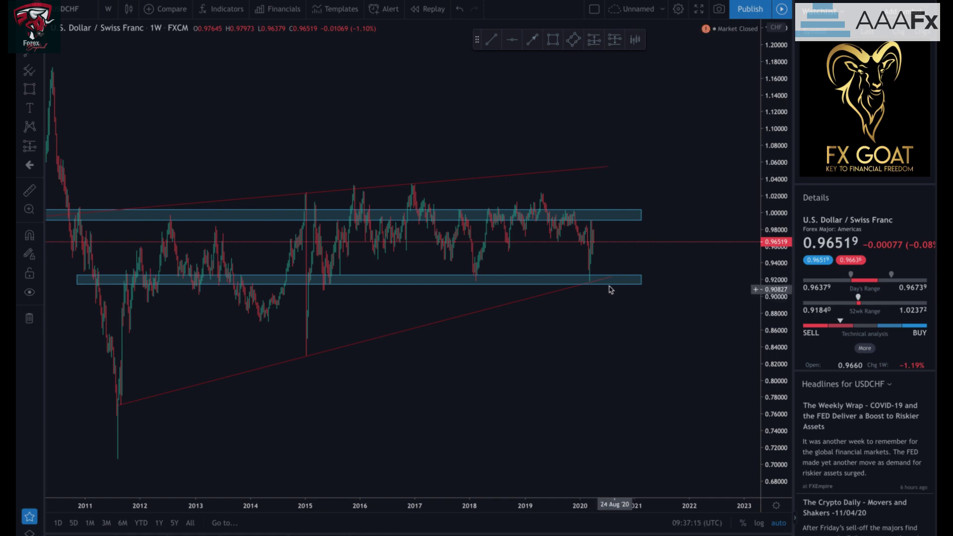
click(607, 167)
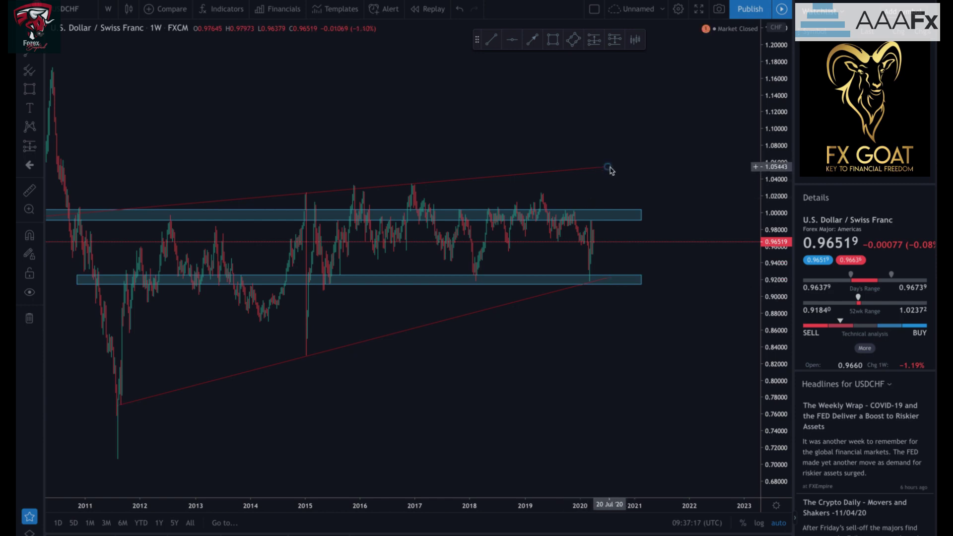
mouse_move(610, 221)
mouse_down()
mouse_move(610, 191)
mouse_move(645, 160)
mouse_up()
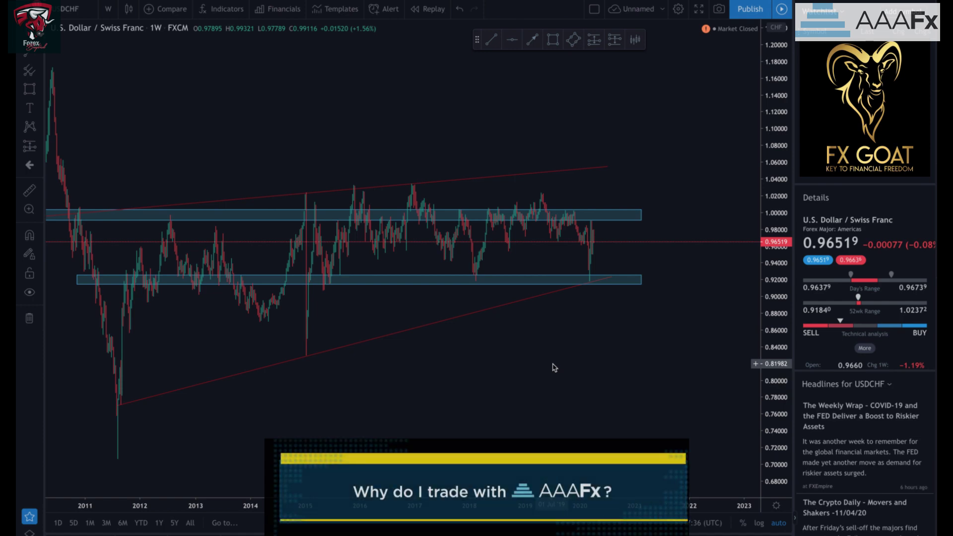
- Zoom out to 2003–2021 and draw a falling trend line from the 2005 high near 1.33
scroll(555, 397, up, 4)
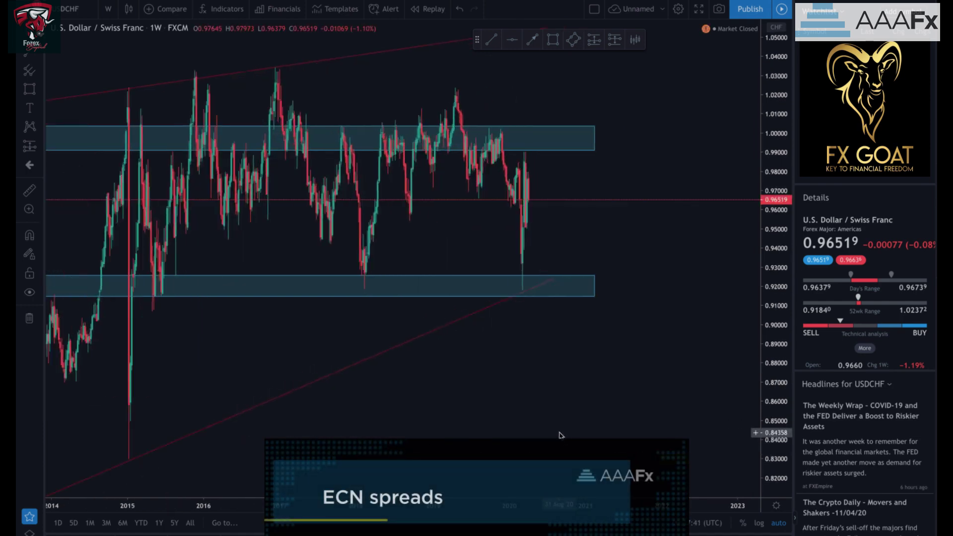
scroll(560, 434, down, 6)
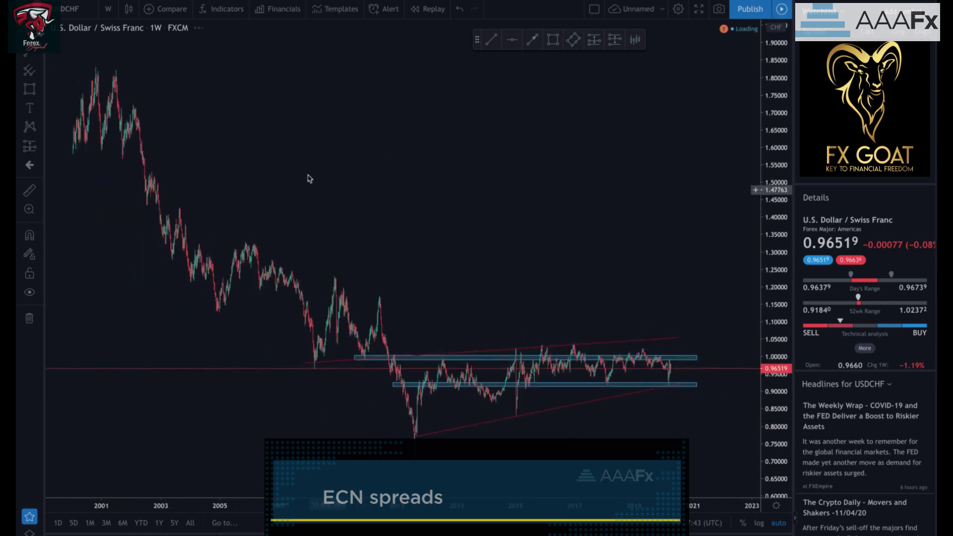
drag(309, 182, 335, 189)
scroll(326, 187, up, 2)
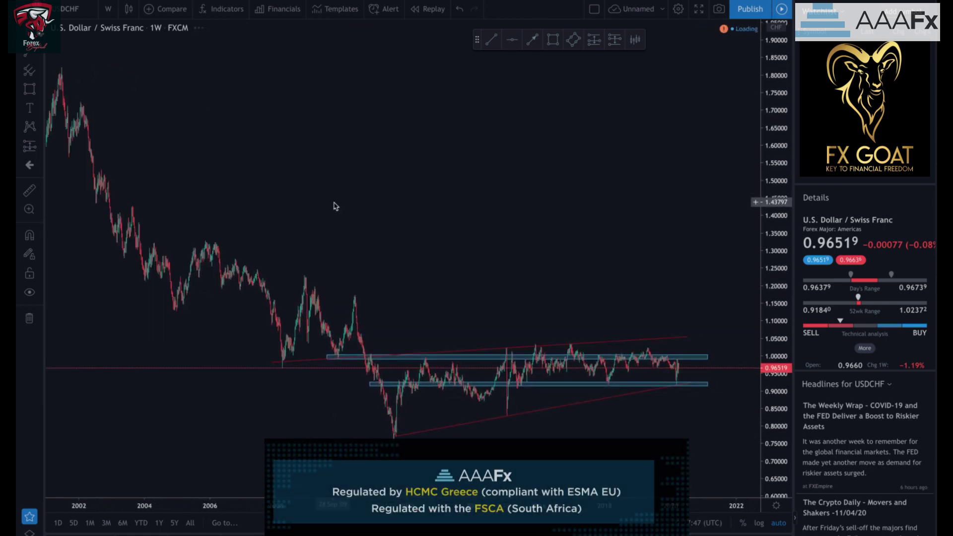
scroll(334, 209, up, 1)
click(494, 41)
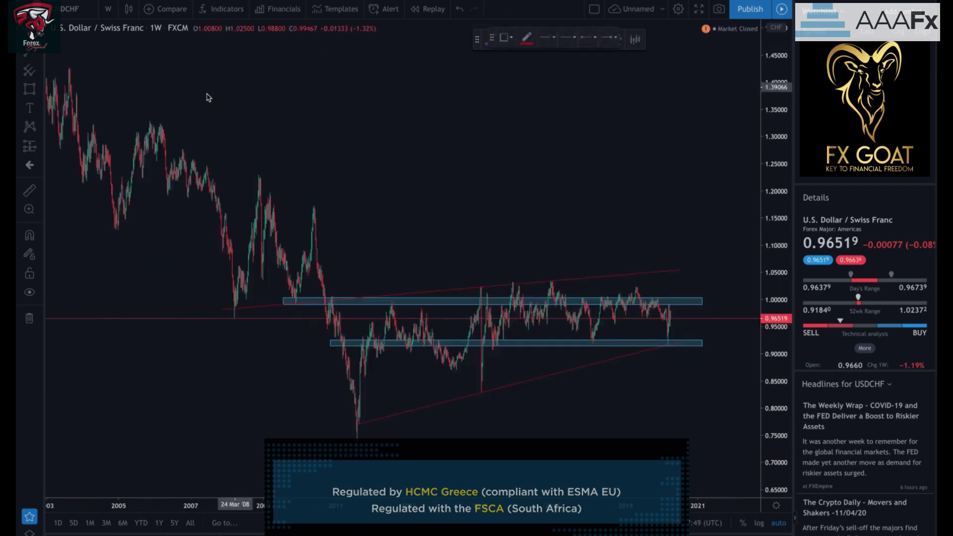
click(141, 117)
click(661, 273)
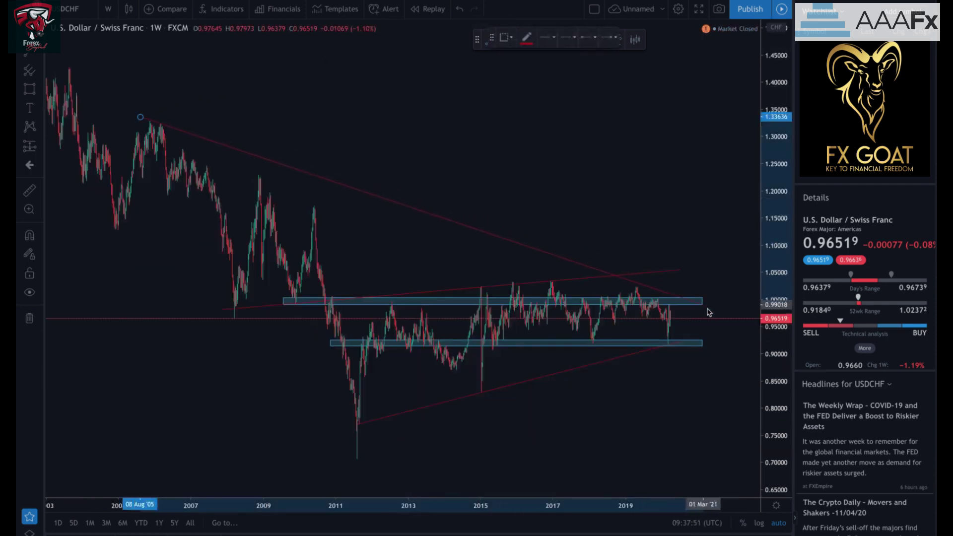
- End the falling line near 0.96 past 2020 and change its line colour to green
click(740, 323)
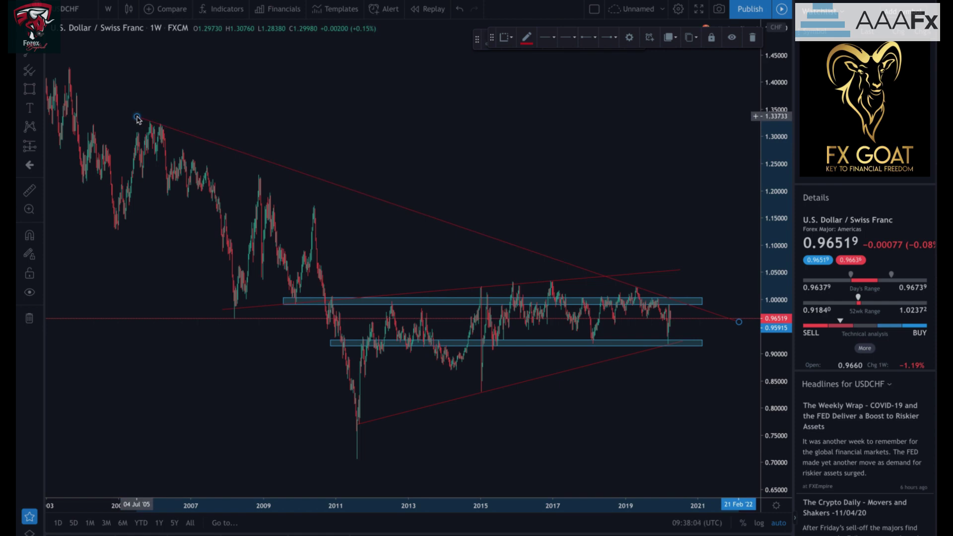
double_click(737, 322)
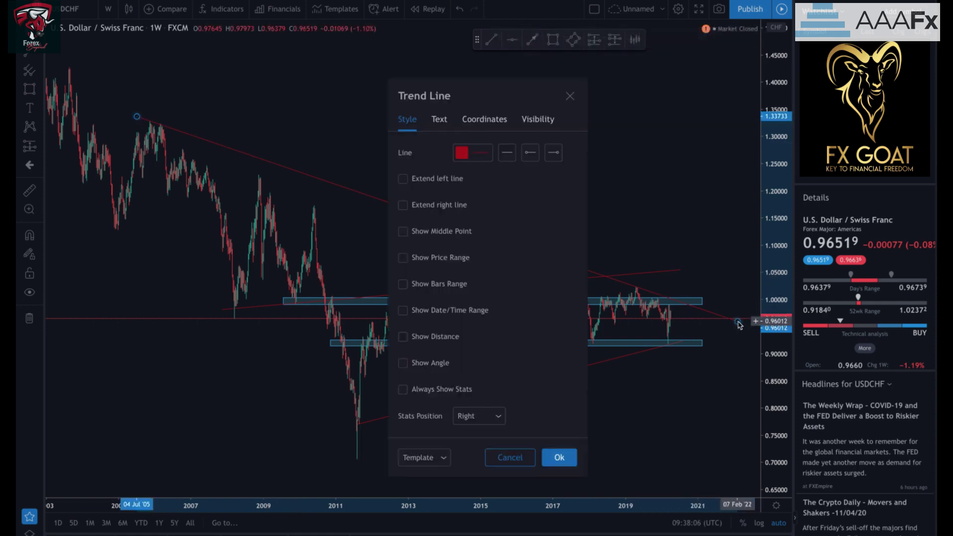
click(461, 155)
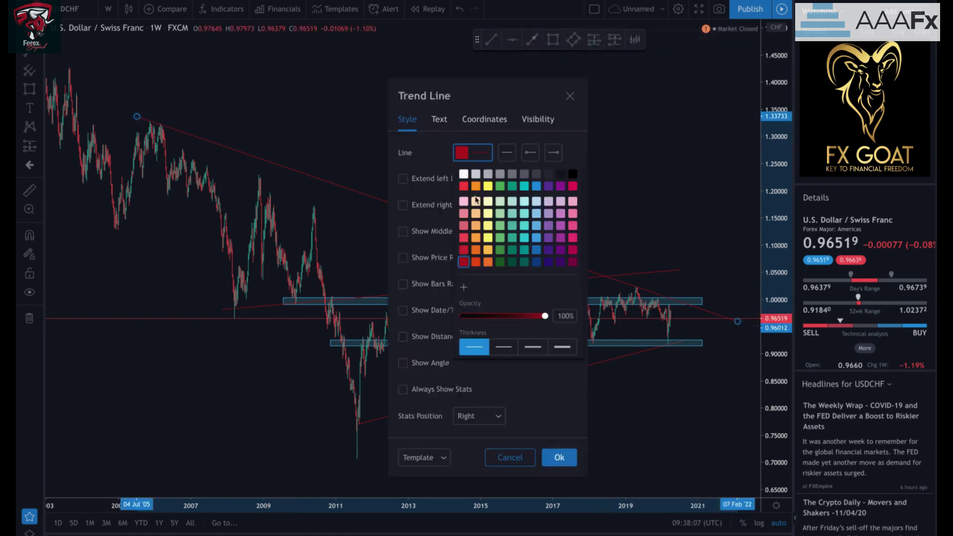
click(503, 226)
click(568, 459)
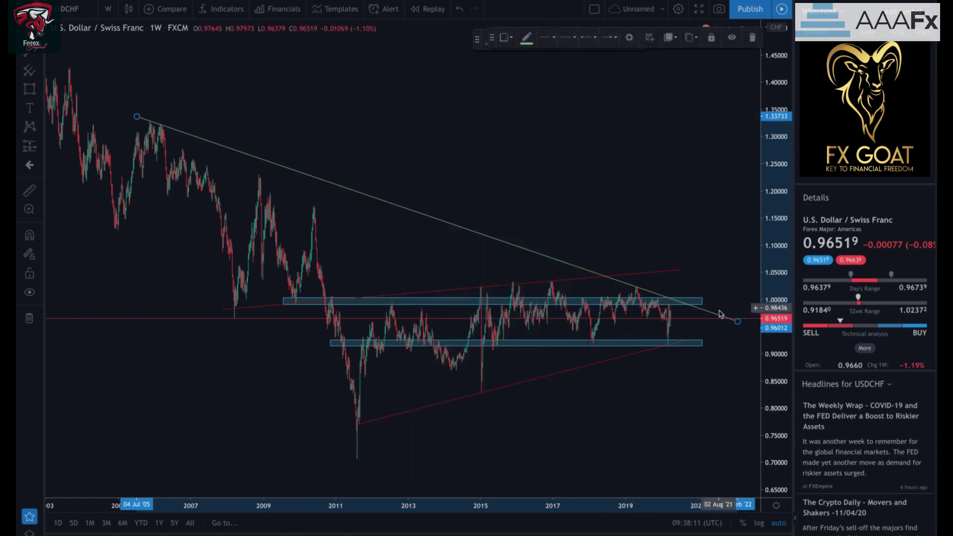
click(692, 382)
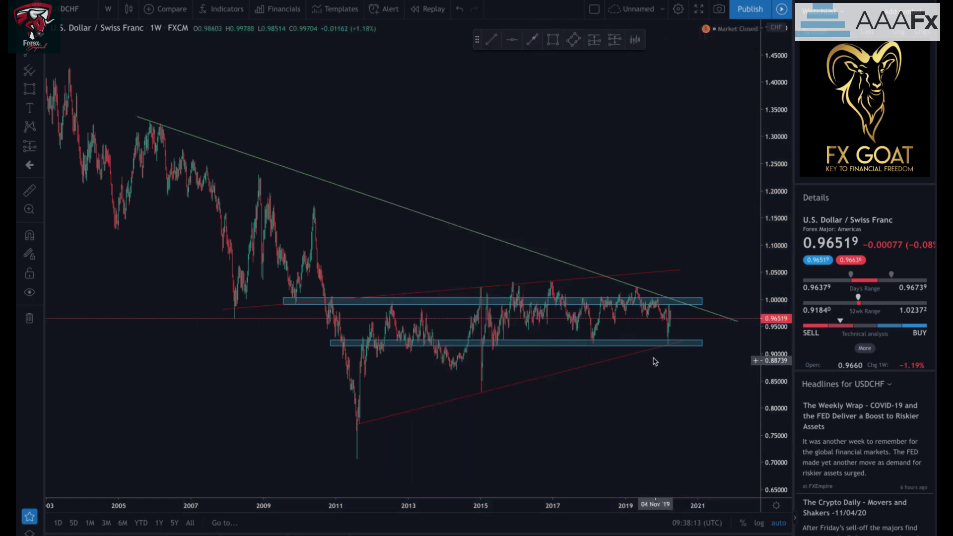
scroll(653, 362, down, 2)
scroll(653, 361, up, 1)
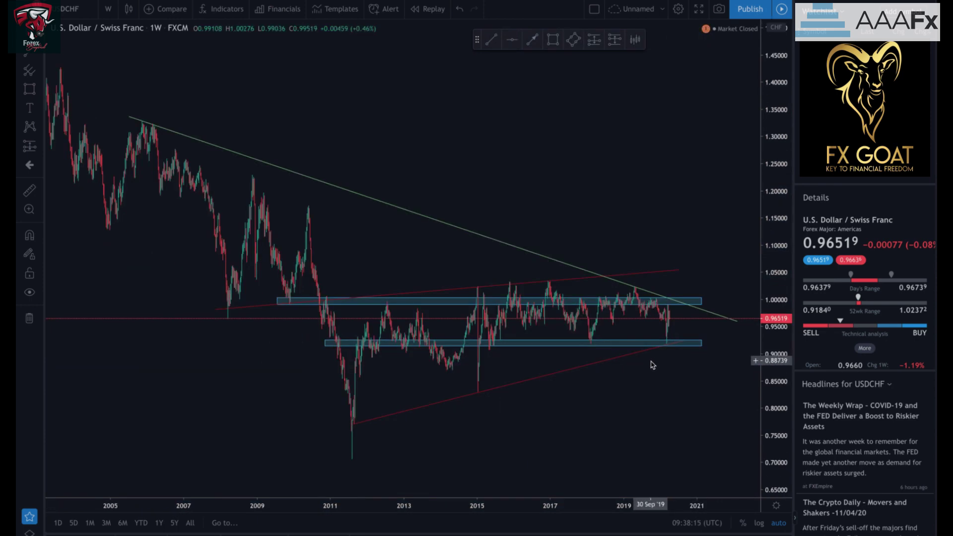
- Move the floating drawing toolbar to the top left and bring up the chart interval list
scroll(640, 364, up, 3)
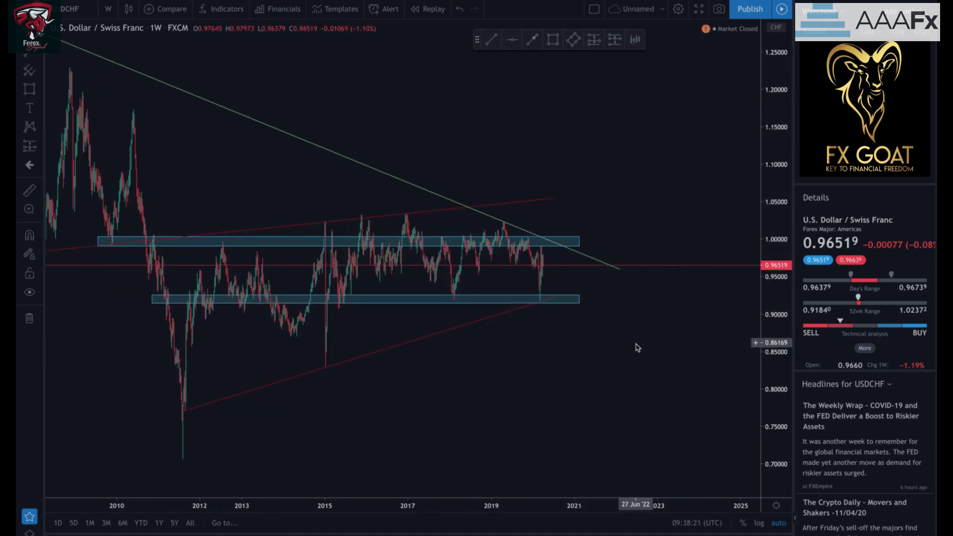
scroll(643, 350, down, 2)
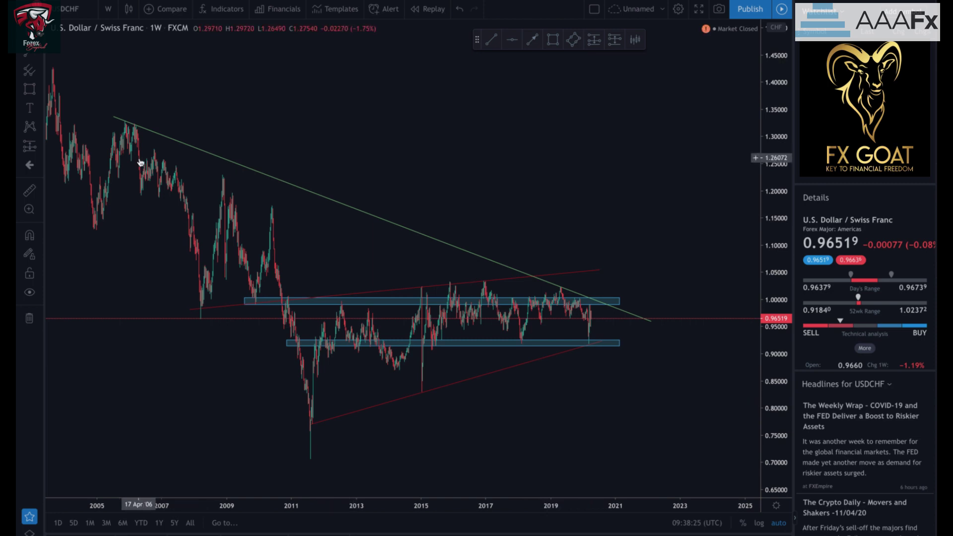
scroll(292, 198, up, 2)
scroll(275, 212, up, 2)
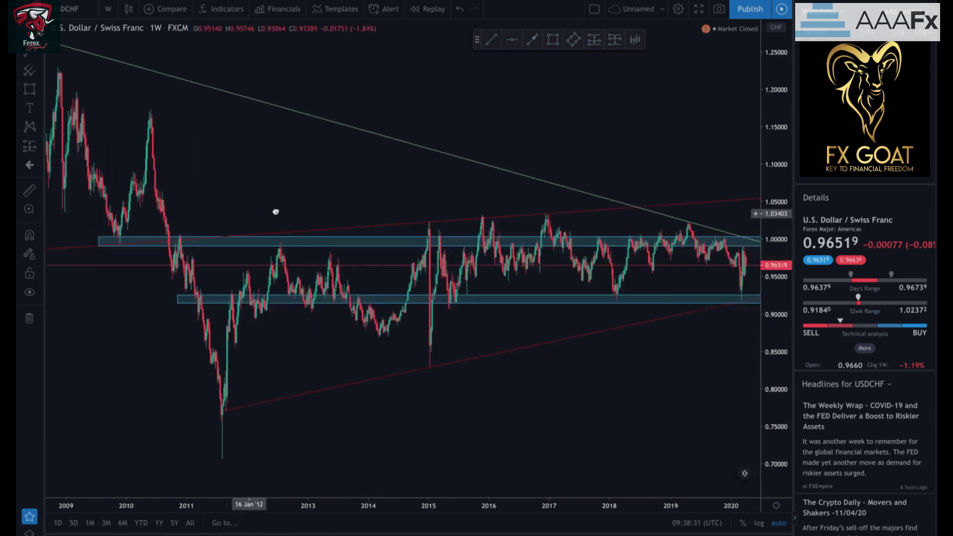
scroll(275, 212, right, 5)
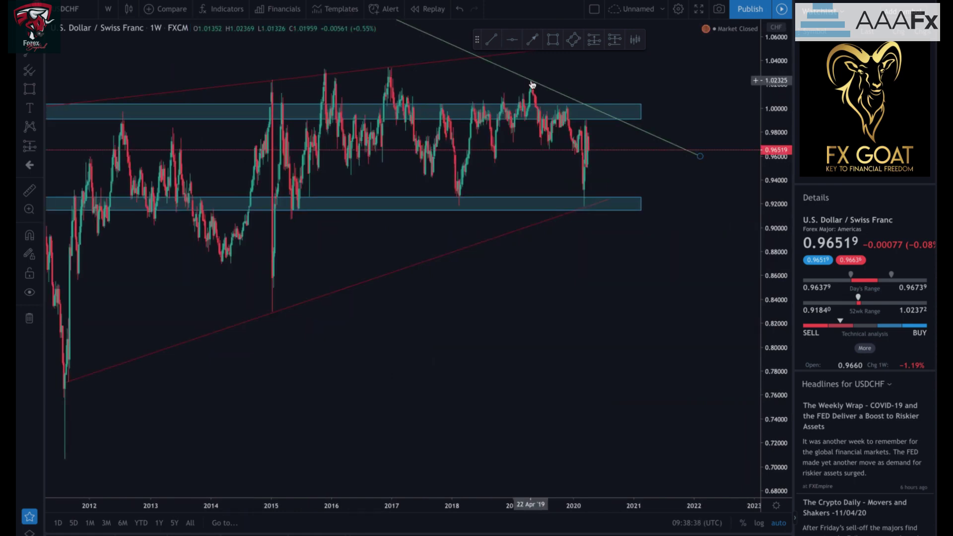
click(530, 162)
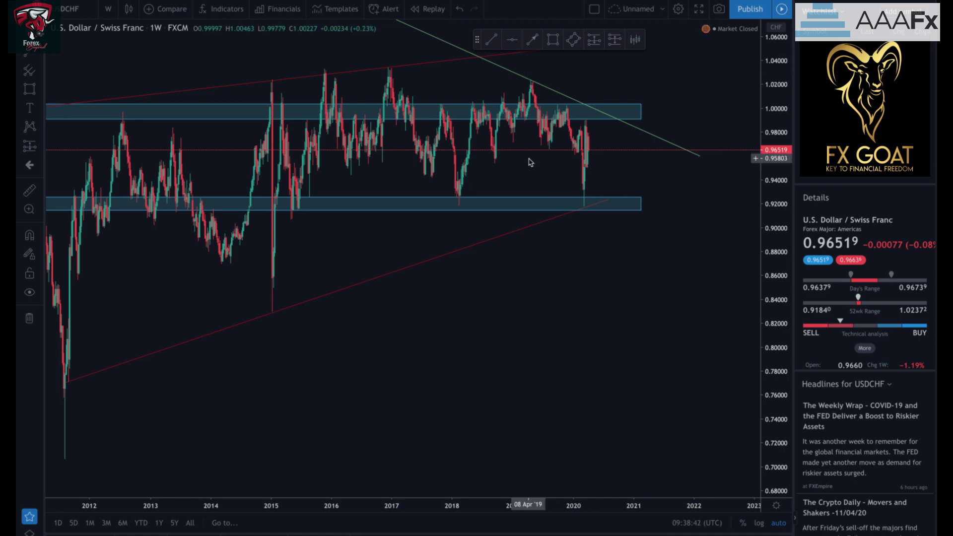
mouse_move(477, 39)
mouse_down()
mouse_move(117, 40)
mouse_move(70, 49)
mouse_up()
click(108, 9)
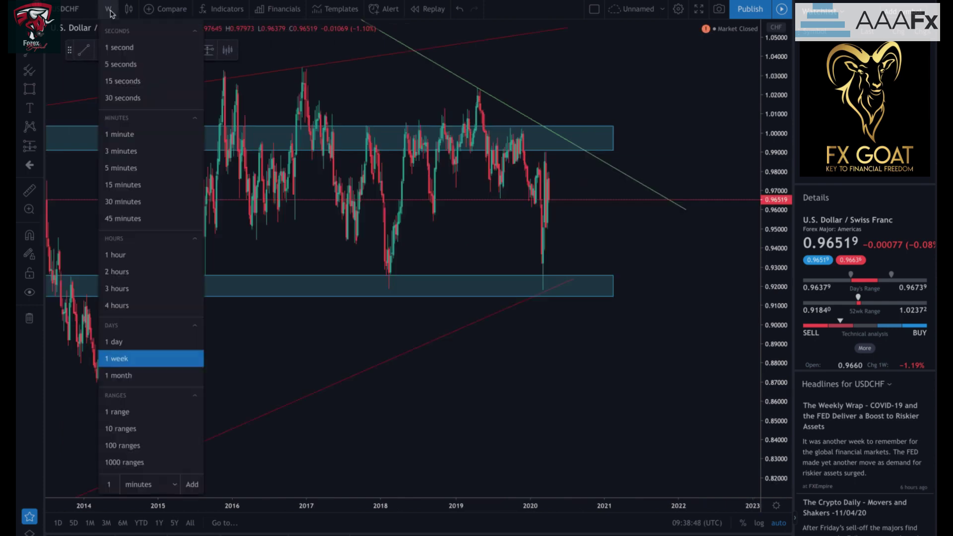
- Switch USDCHF to 1-day candles and pan back to show 2016–2020
click(114, 342)
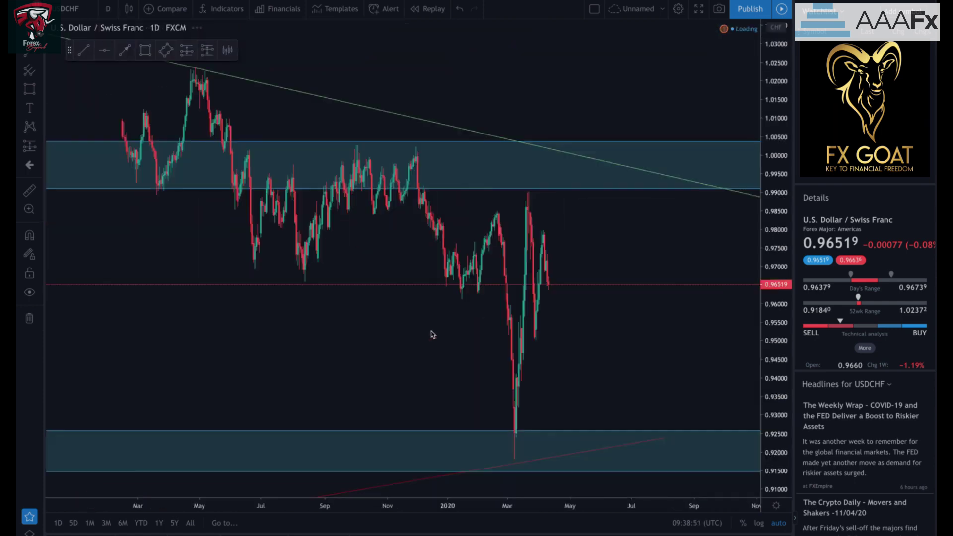
scroll(411, 327, down, 5)
drag(411, 328, 408, 329)
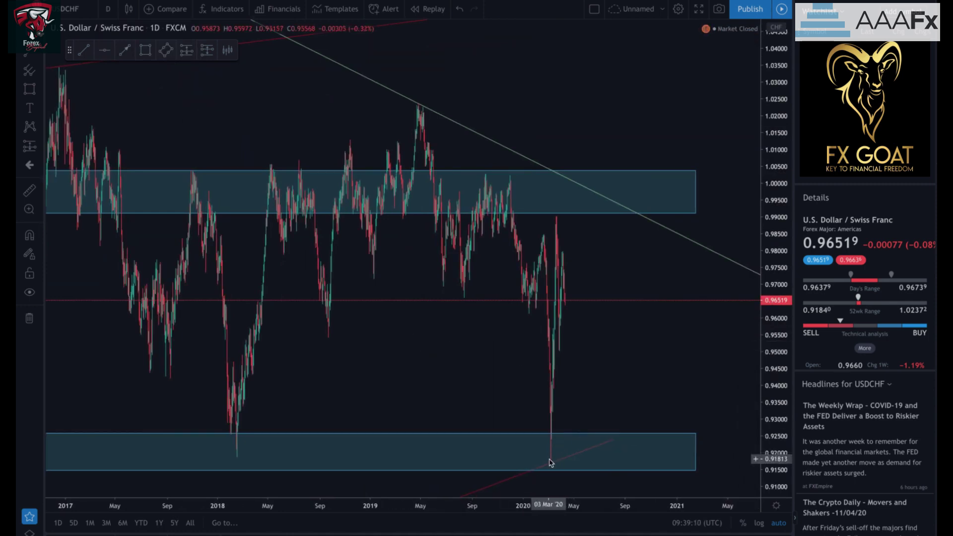
drag(448, 342, 538, 347)
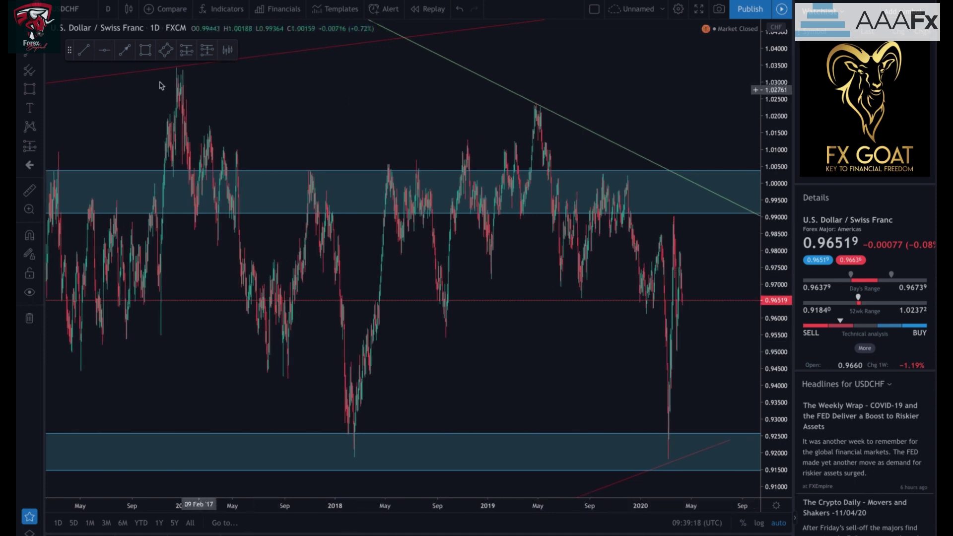
click(85, 51)
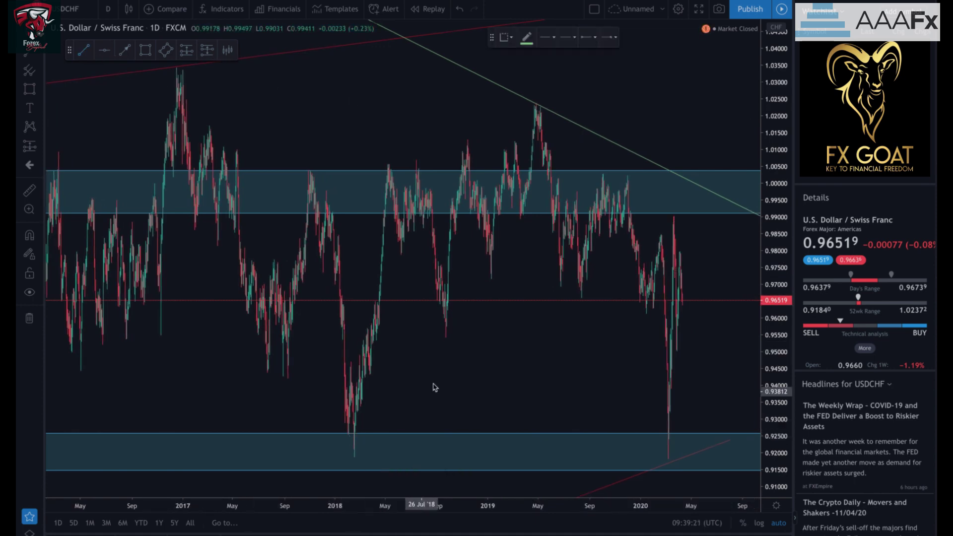
- Draw a purple trend line from the upper blue zone down to the early-2018 low
click(730, 181)
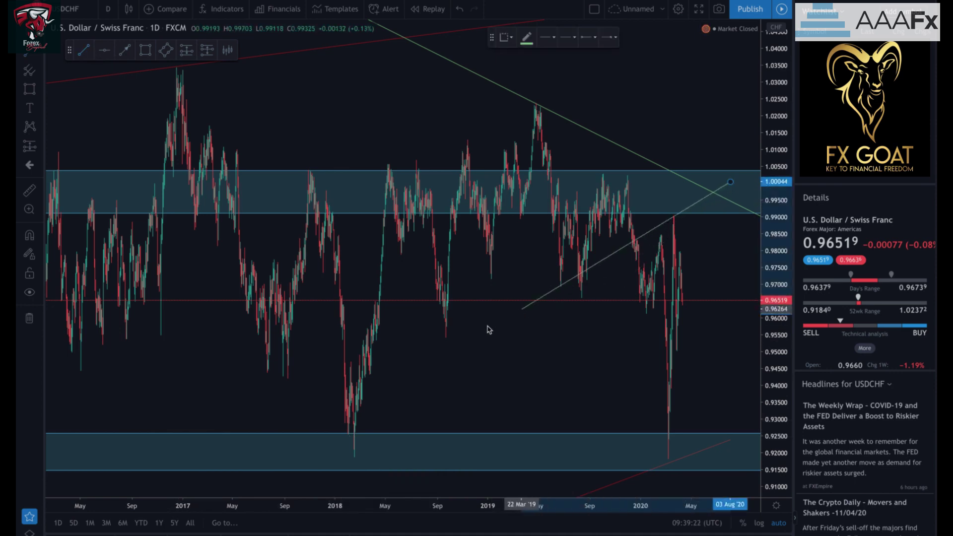
click(330, 441)
double_click(330, 441)
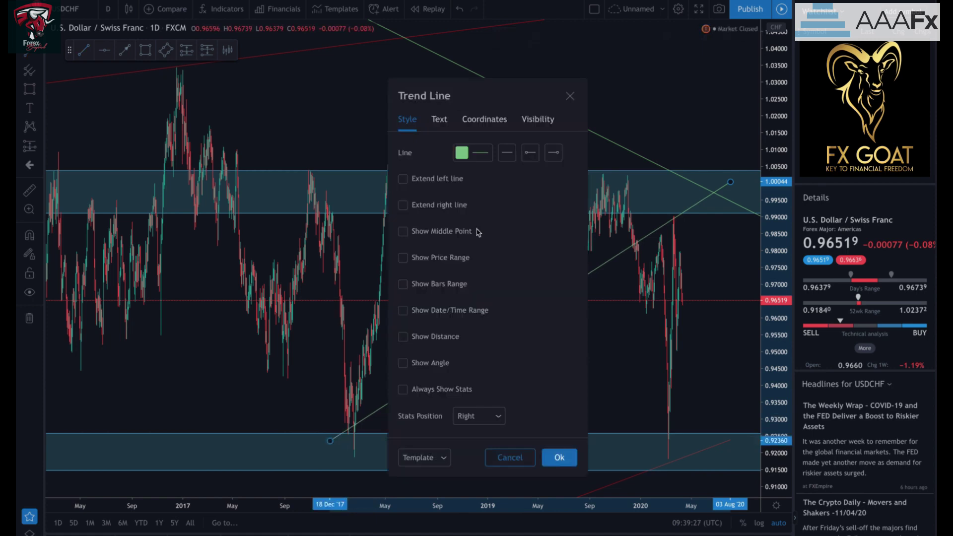
click(468, 161)
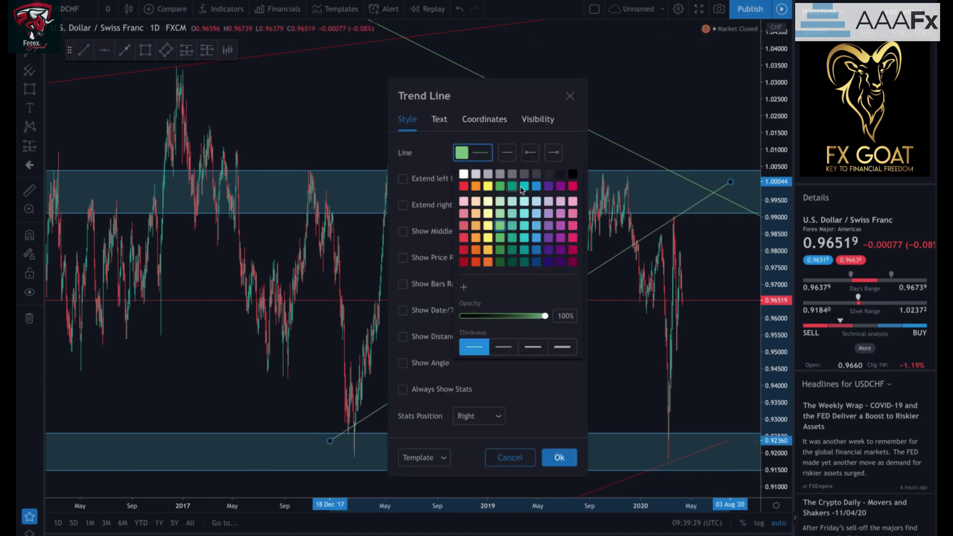
click(507, 153)
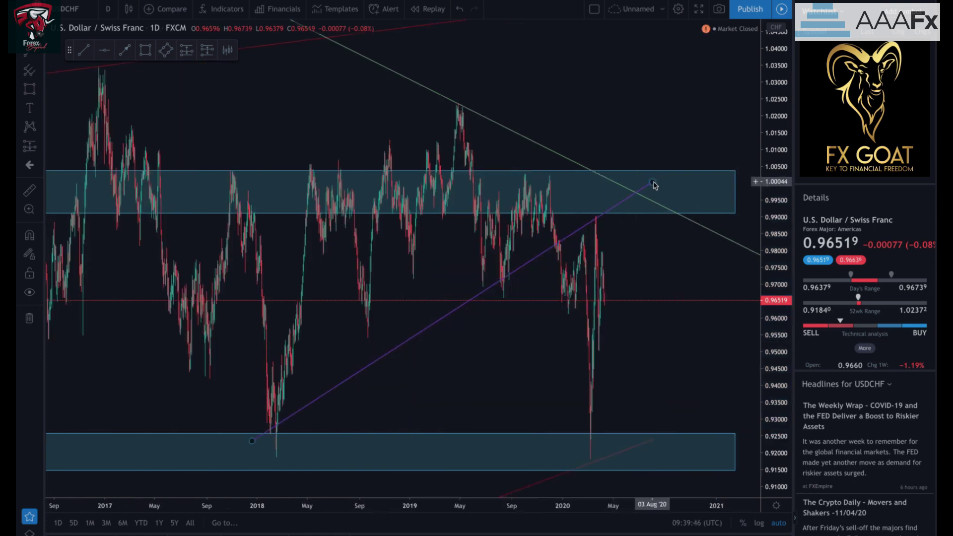
- Adjust the purple line's upper end to 03 Aug '20 near 0.9986
click(652, 184)
drag(652, 180, 652, 185)
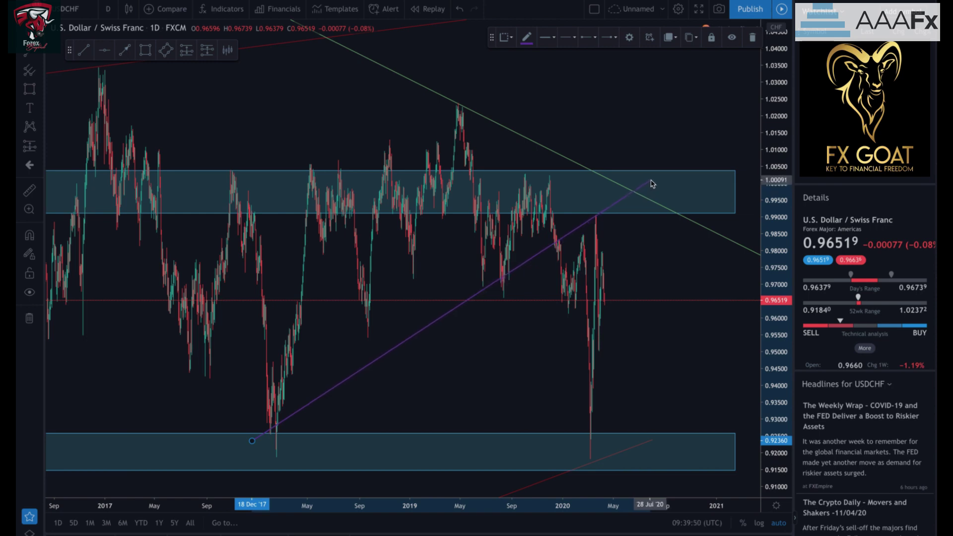
drag(647, 278, 672, 278)
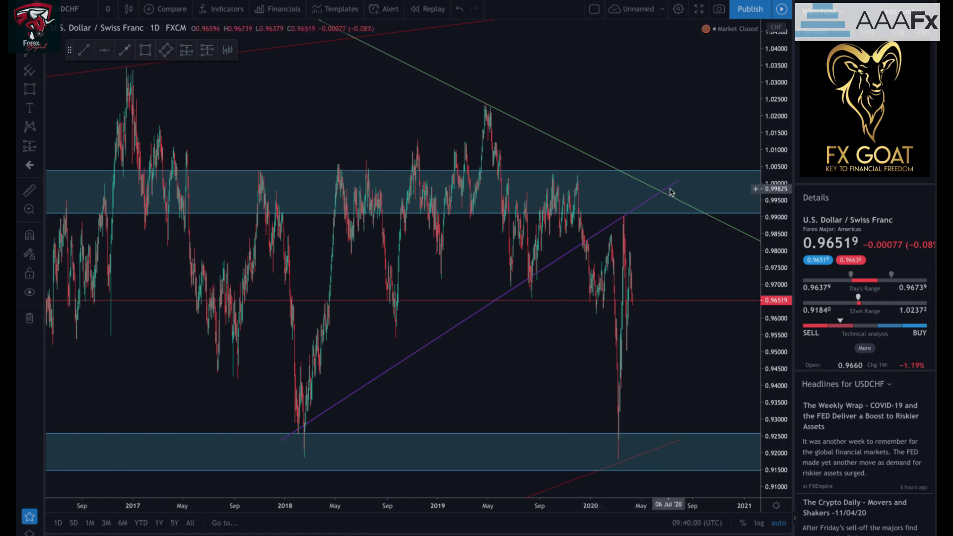
drag(679, 181, 683, 189)
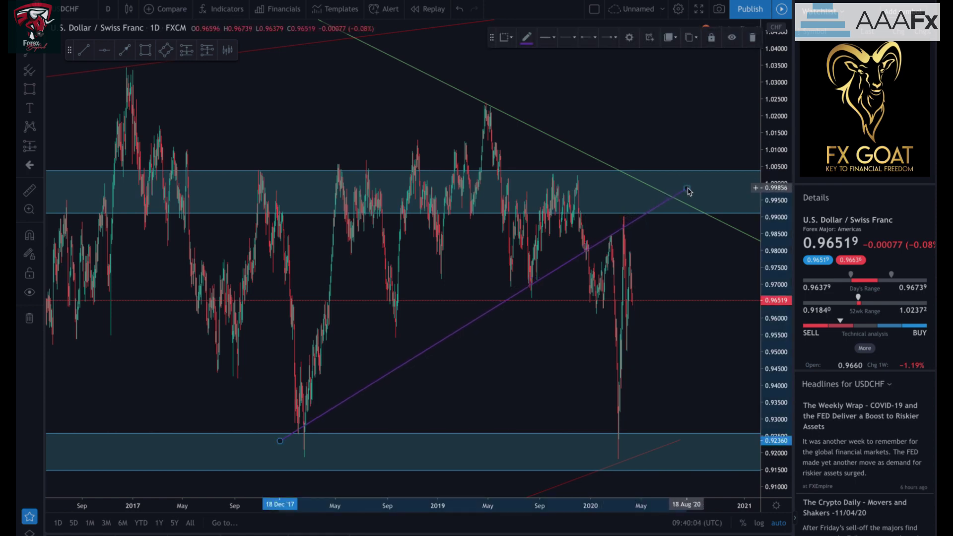
scroll(677, 286, up, 5)
drag(660, 282, 539, 250)
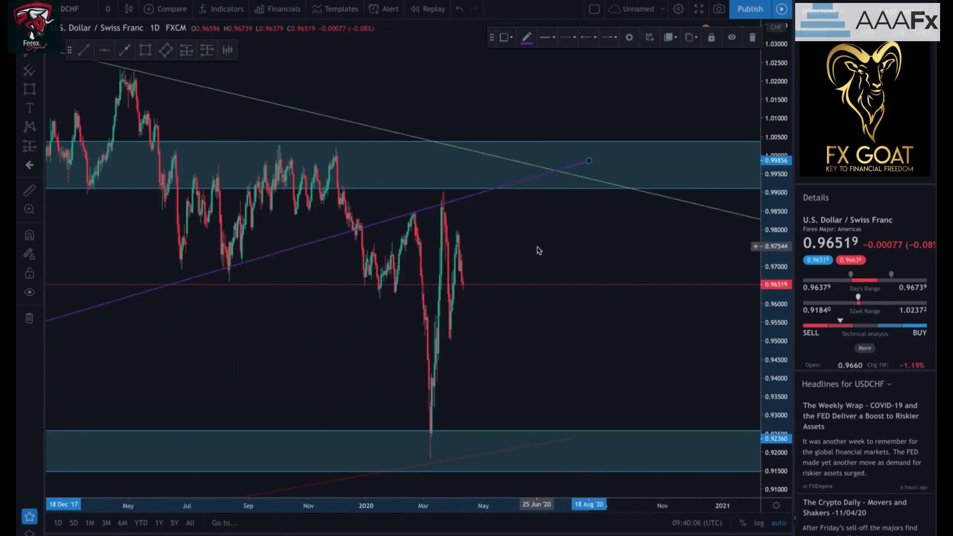
scroll(570, 246, down, 5)
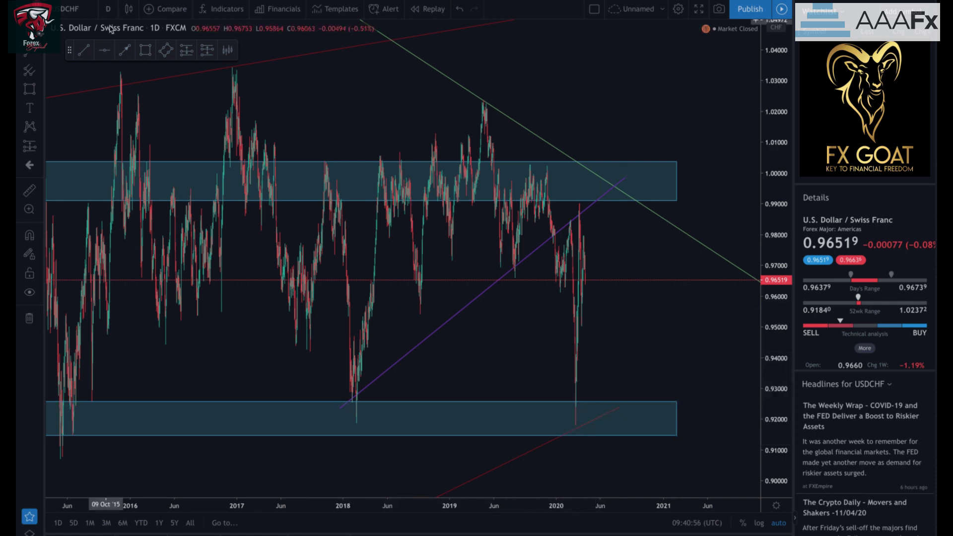
- Draw a parallel purple trend line from early 2017 through the April 2019 high
click(85, 50)
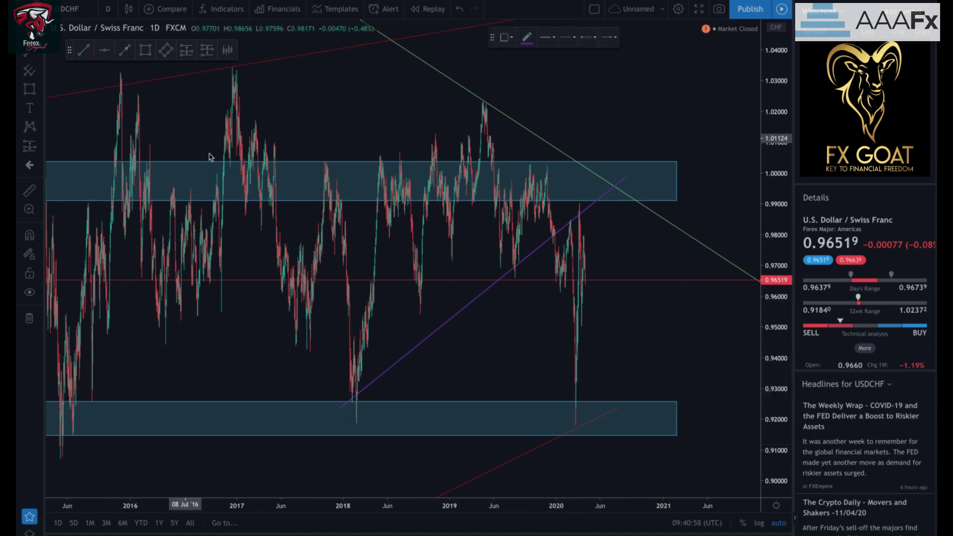
click(242, 214)
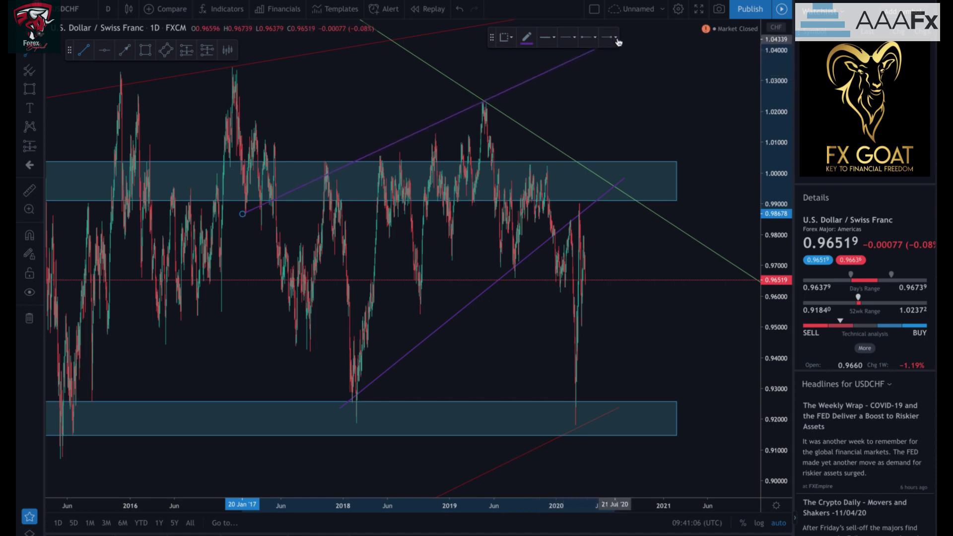
click(642, 31)
drag(242, 214, 256, 228)
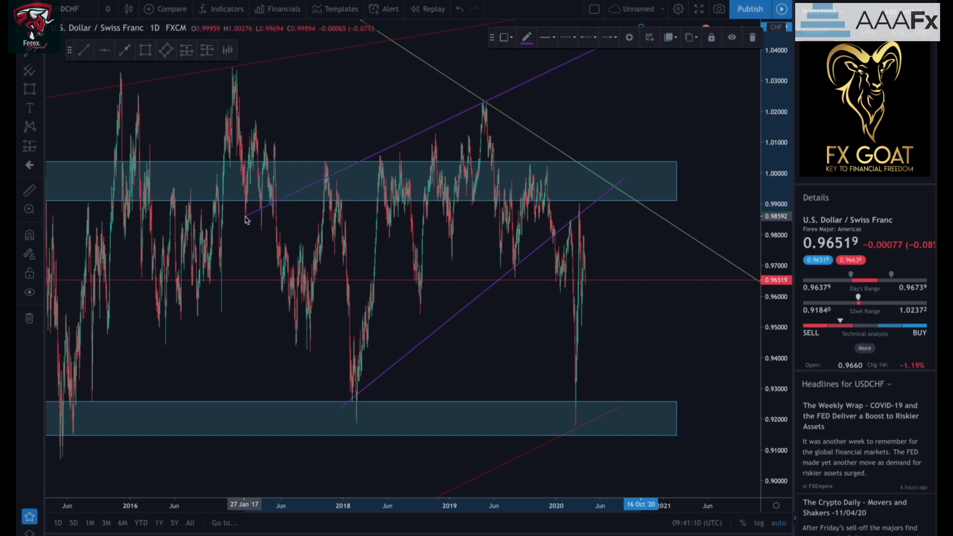
drag(625, 177, 708, 112)
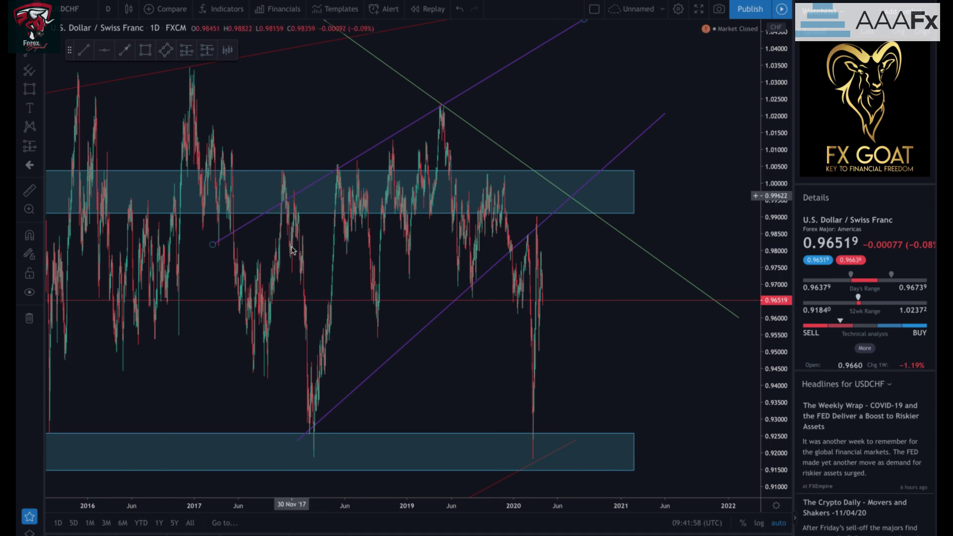
drag(286, 175, 315, 176)
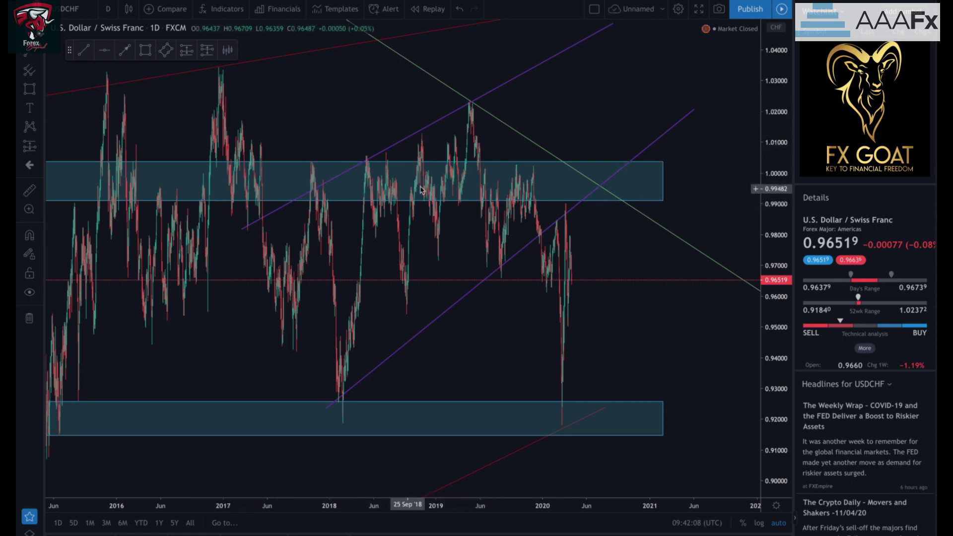
- Undo the accidental nudge so the 0.96423 horizontal line stays in place
scroll(606, 272, up, 8)
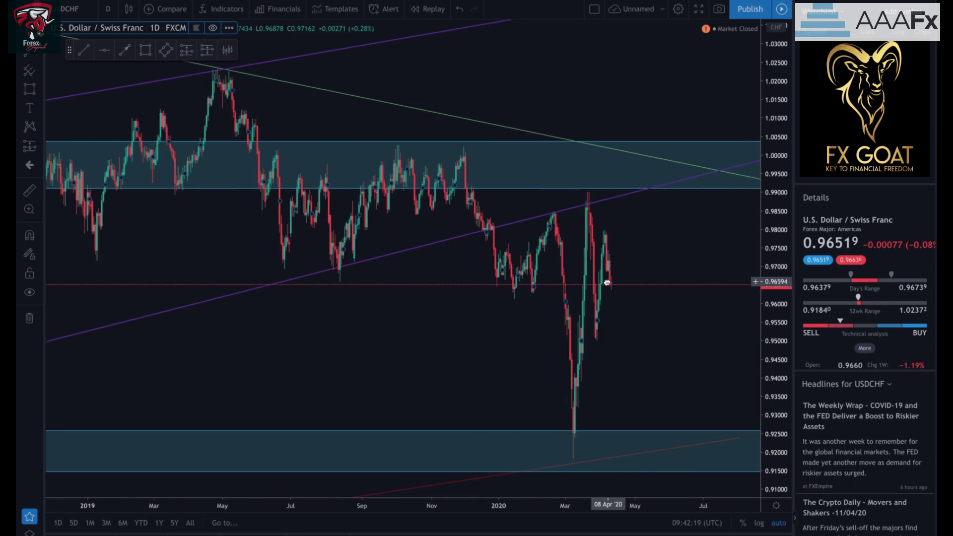
scroll(645, 246, down, 2)
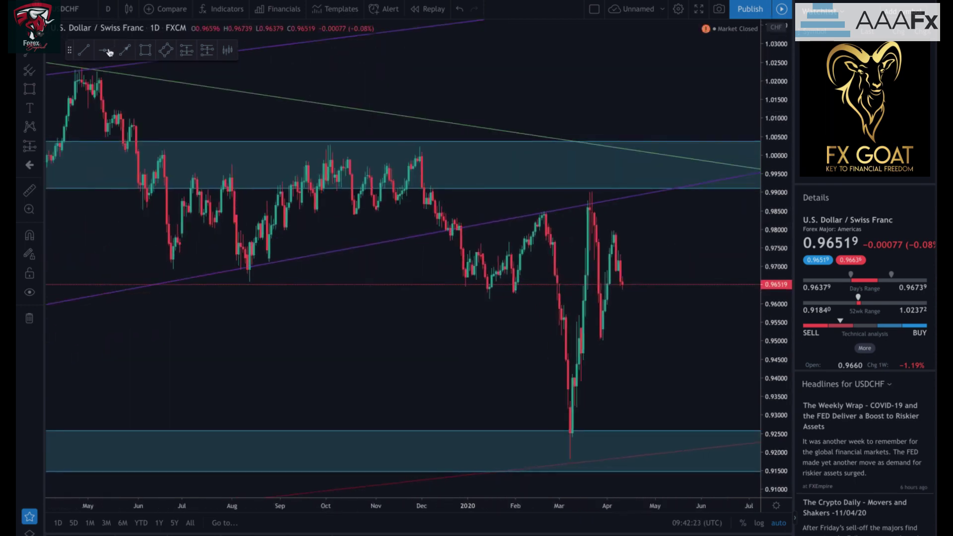
key(alt+h)
click(486, 288)
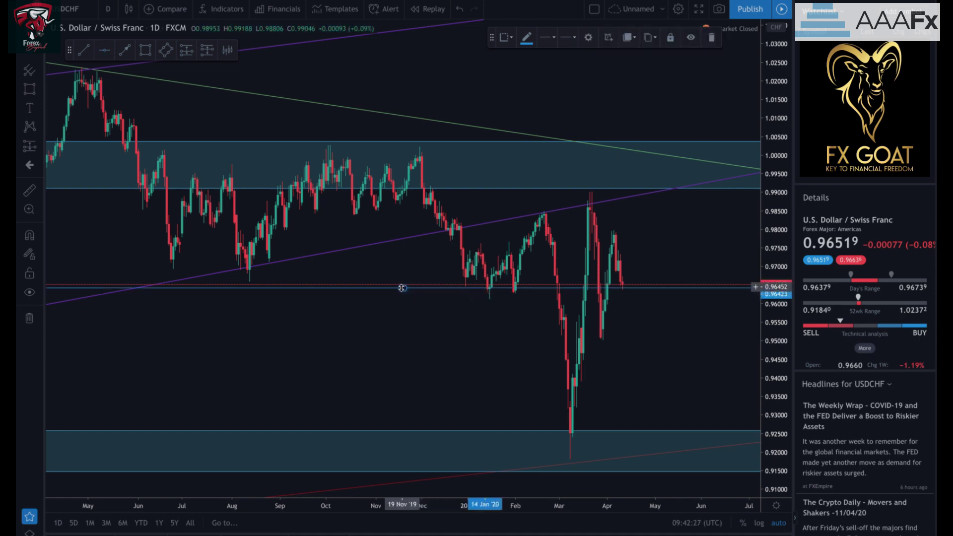
drag(402, 288, 403, 289)
key(ctrl+z)
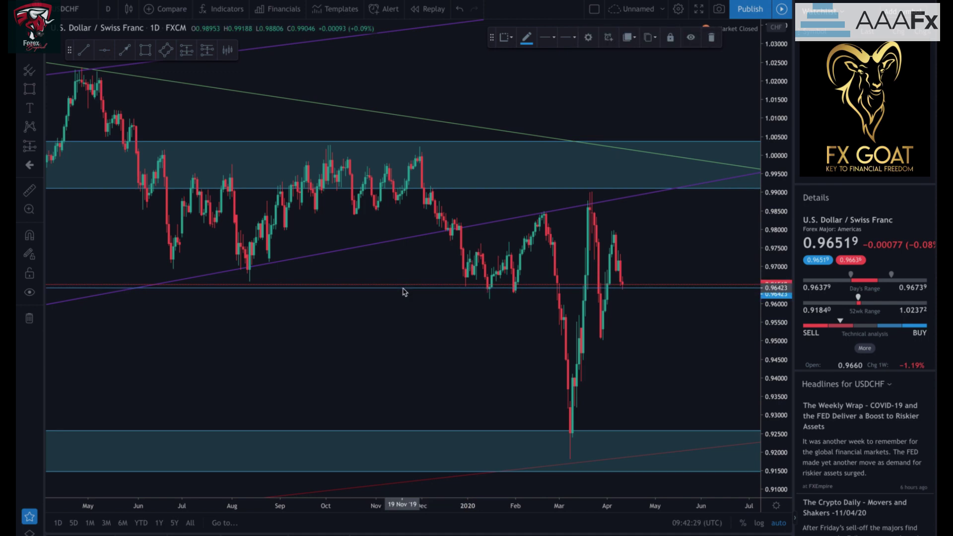
- Place a blue horizontal level at 0.97913 and leave room on the right of the chart
click(105, 51)
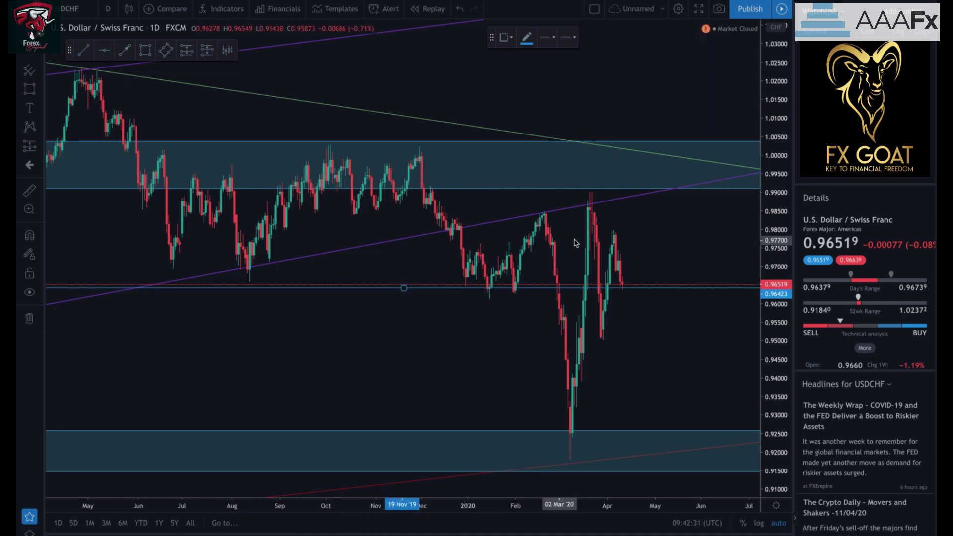
click(609, 232)
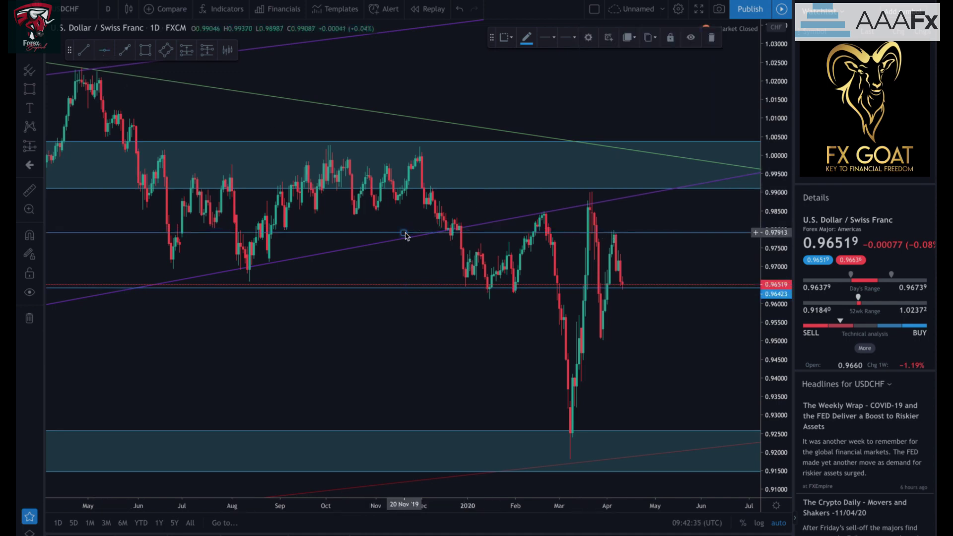
click(411, 251)
scroll(442, 270, down, 5)
scroll(495, 292, down, 3)
drag(518, 320, 343, 292)
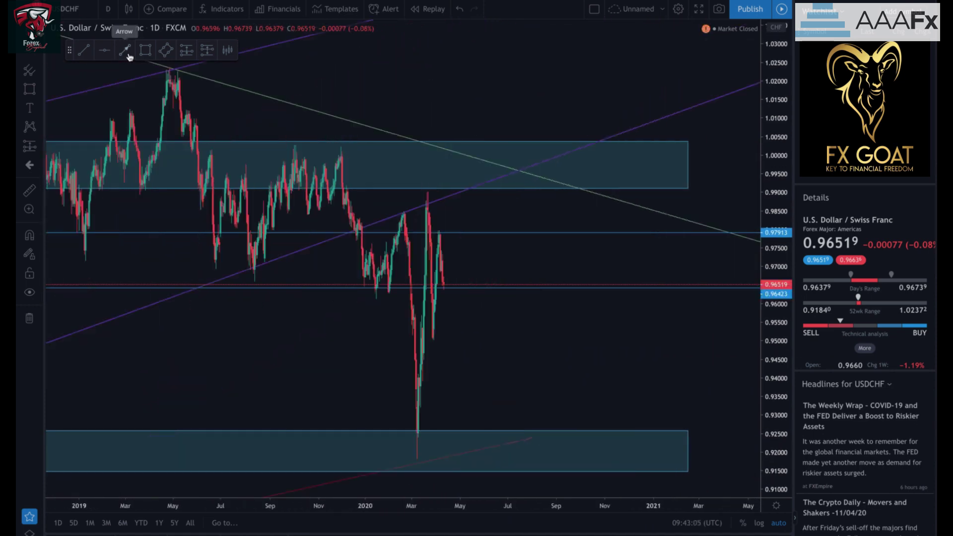
- Draw a red arrow from the latest candle up above the upper blue zone
click(126, 52)
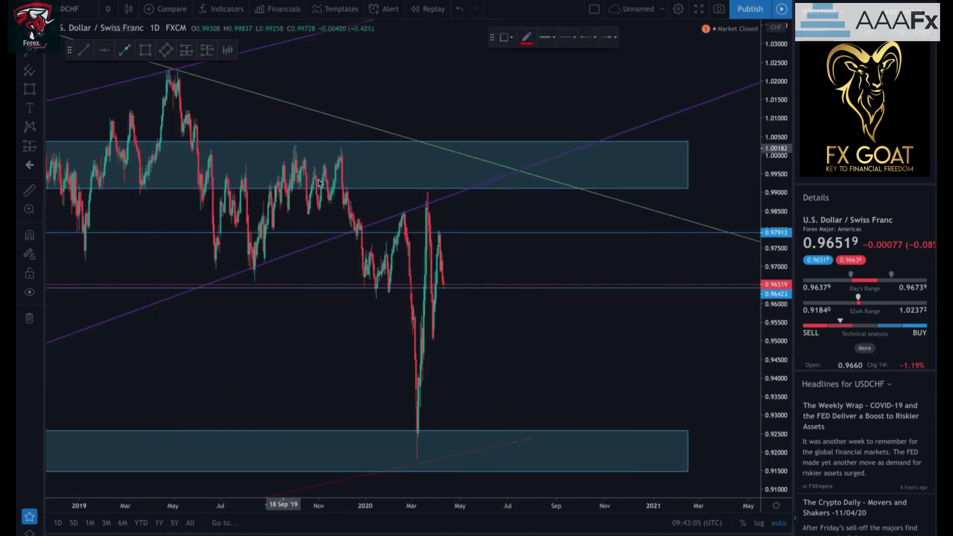
click(448, 282)
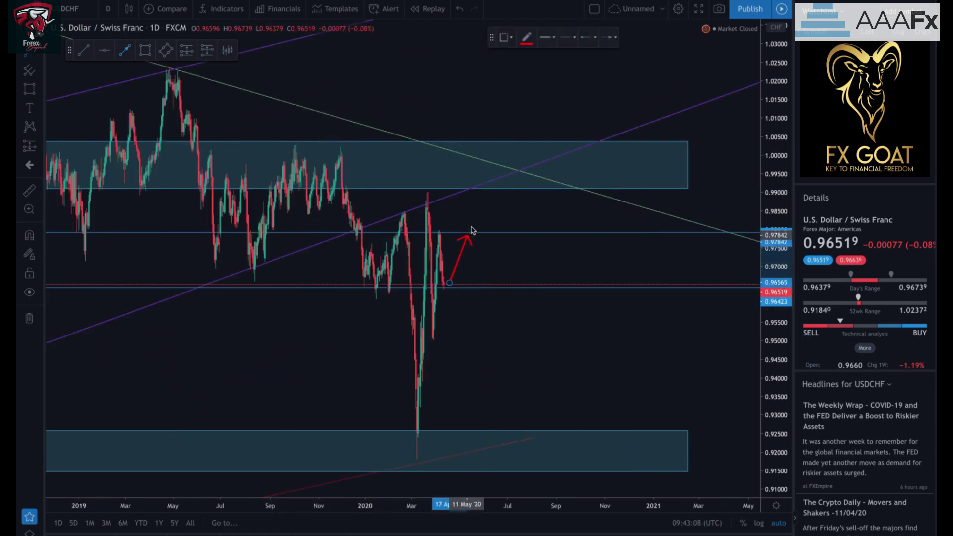
click(503, 133)
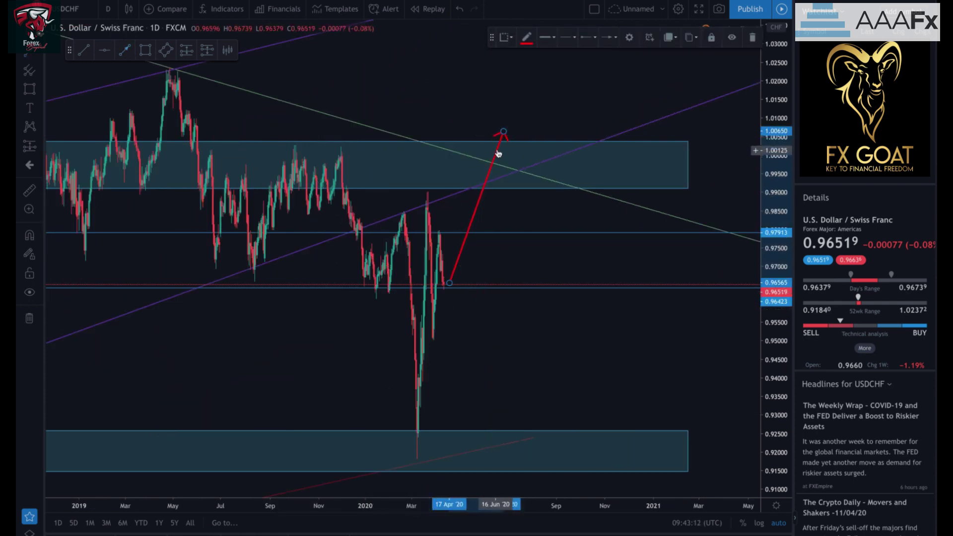
drag(503, 133, 484, 100)
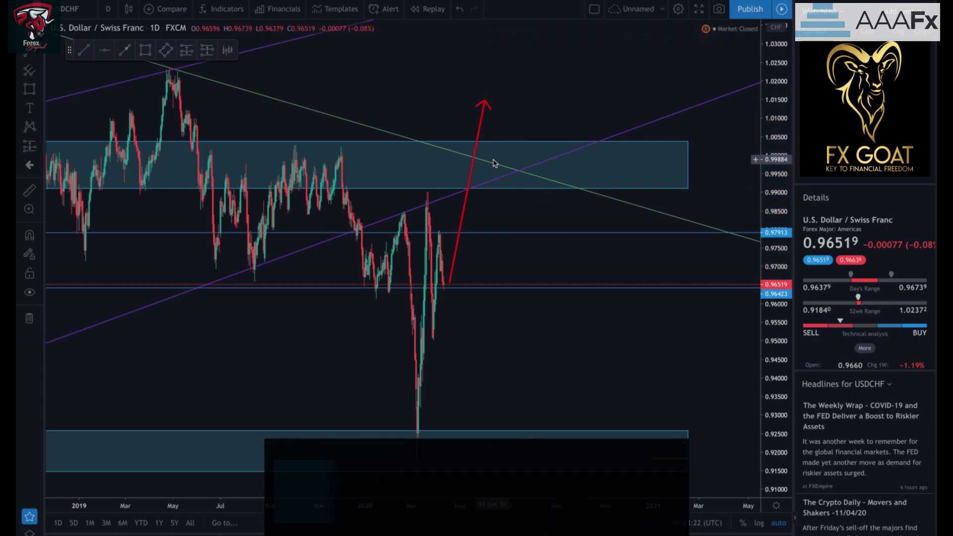
- Add a red arrow dropping from the first arrow's tip toward about 1.00
scroll(443, 234, down, 2)
scroll(444, 235, down, 1)
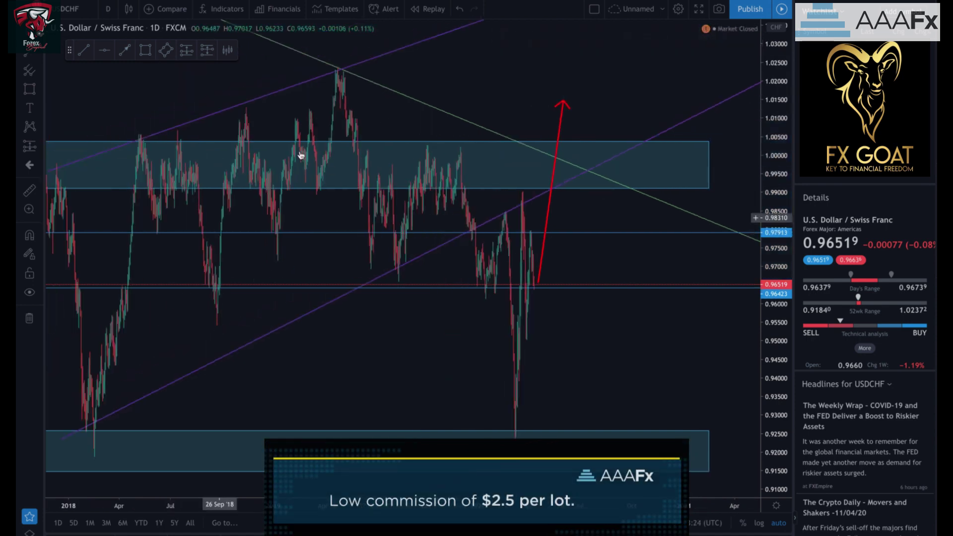
key(alt+t)
mouse_move(566, 97)
mouse_down()
mouse_move(588, 111)
mouse_move(602, 144)
mouse_move(497, 149)
mouse_move(303, 95)
mouse_move(431, 108)
mouse_up()
scroll(430, 108, down, 5)
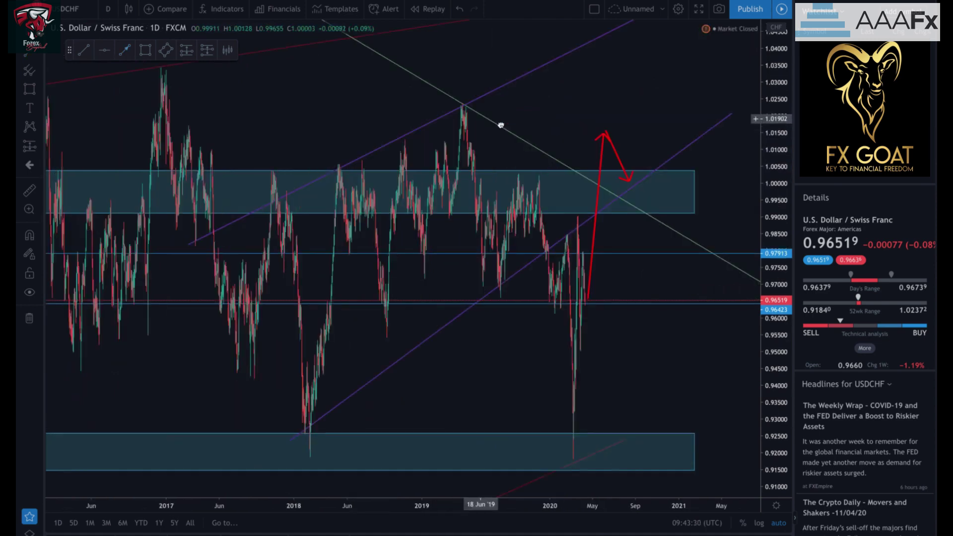
scroll(539, 133, down, 2)
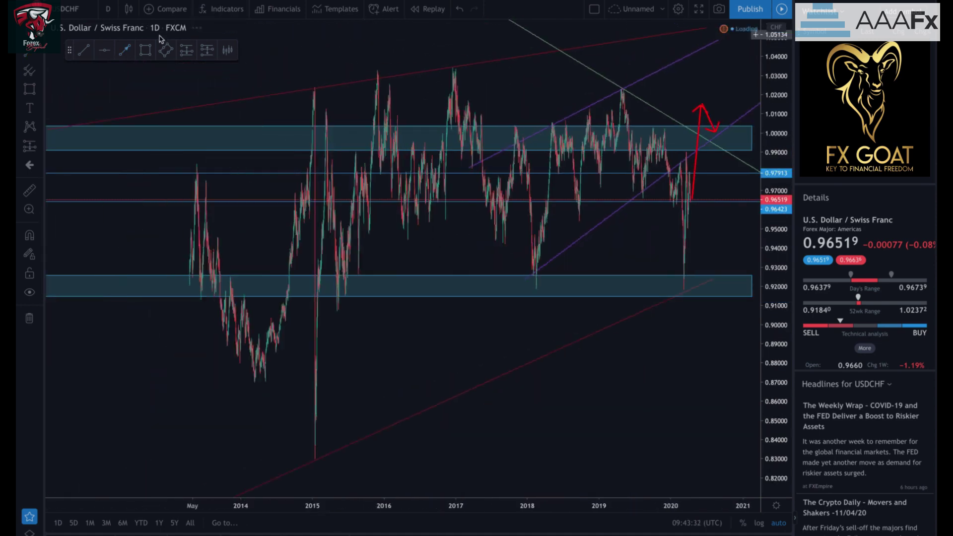
- Add a final red arrow rising from the previous arrow's end toward 1.05
click(126, 50)
click(714, 120)
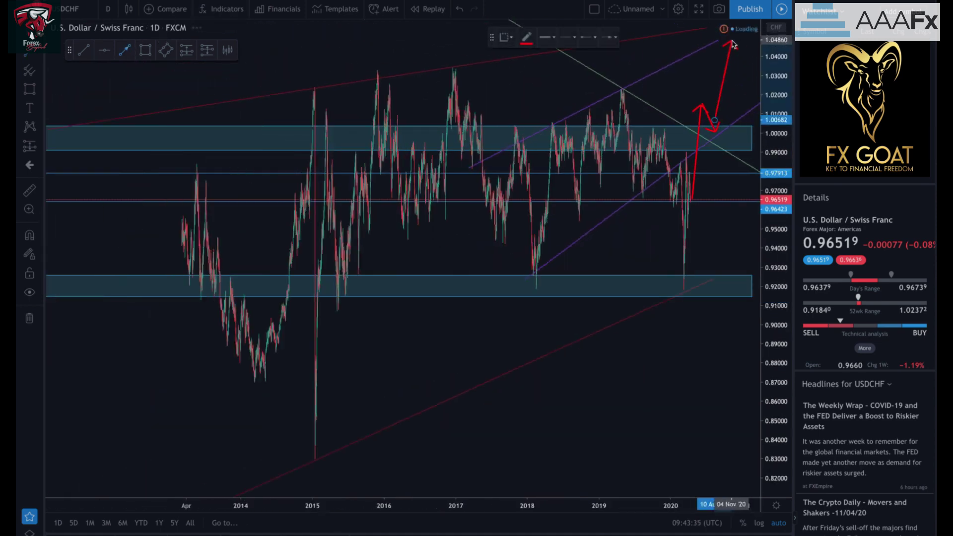
double_click(730, 45)
drag(731, 45, 483, 35)
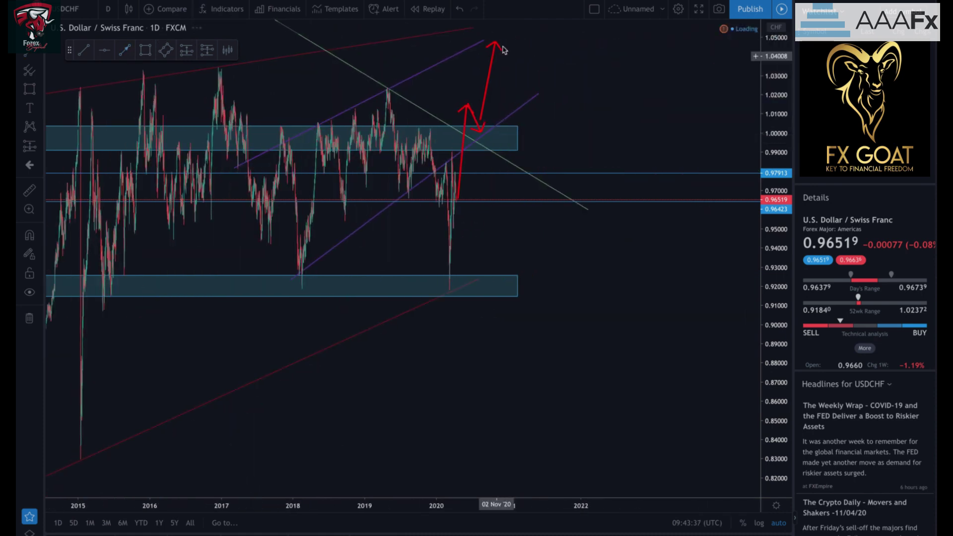
click(485, 36)
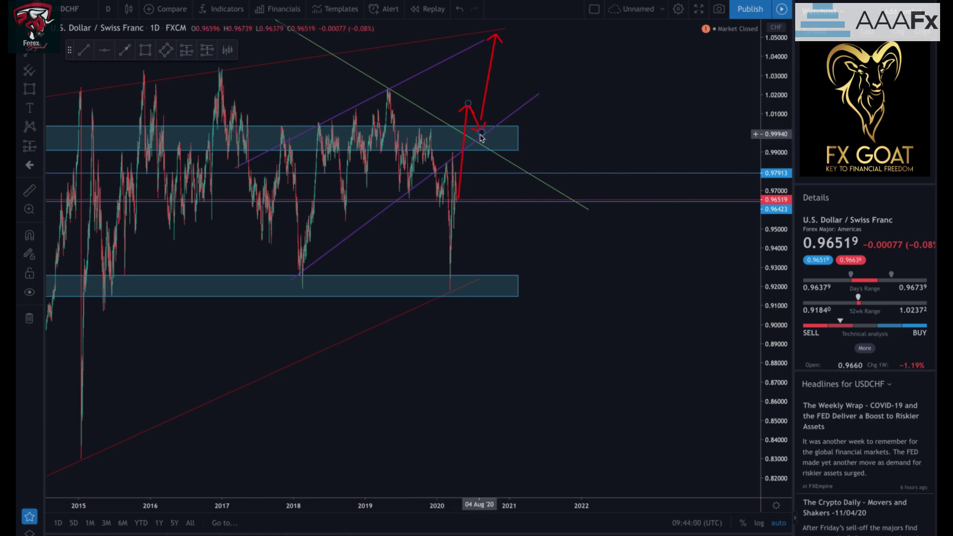
- Mark the December 2019–April 2020 head-and-shoulders with the Head at the March 2020 low
scroll(653, 271, up, 5)
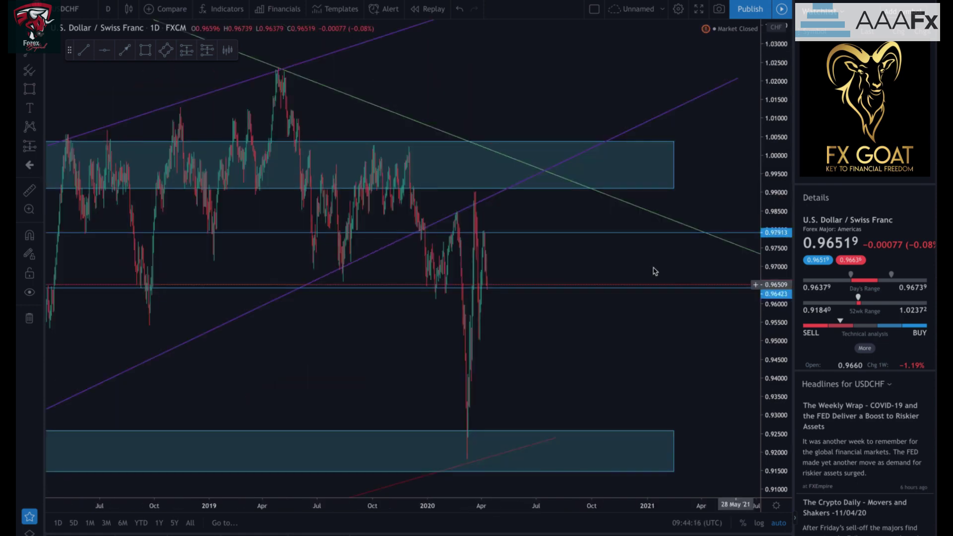
scroll(653, 271, left, 3)
click(30, 127)
scroll(472, 272, up, 3)
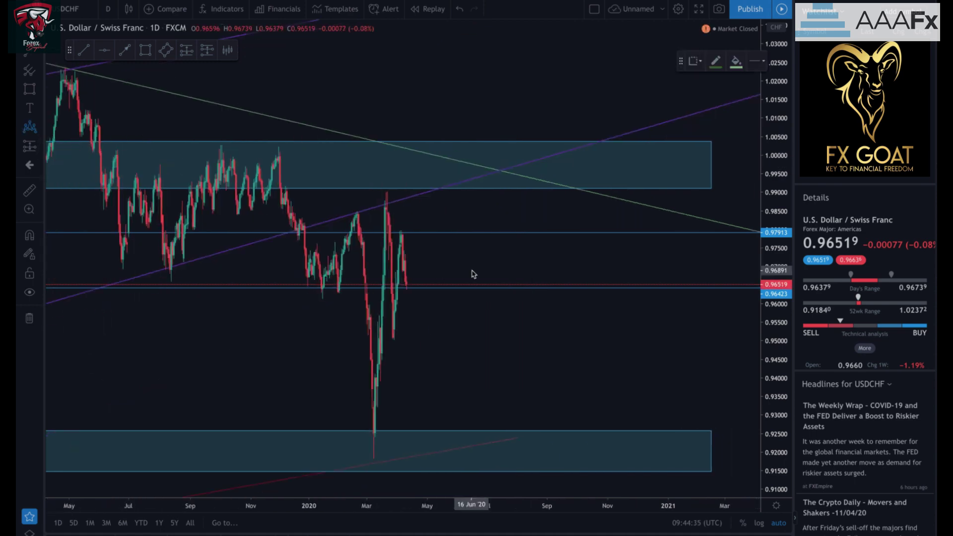
scroll(425, 260, up, 2)
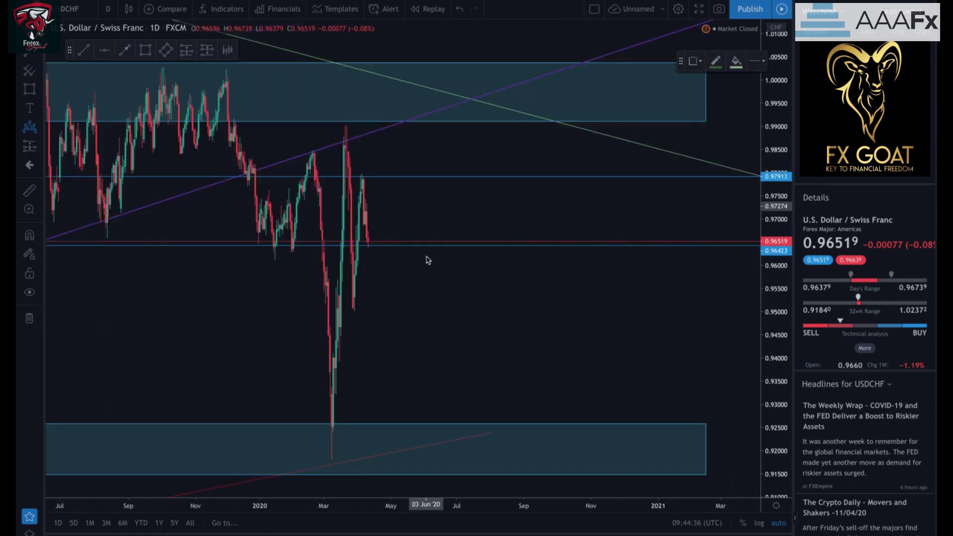
click(247, 180)
click(276, 256)
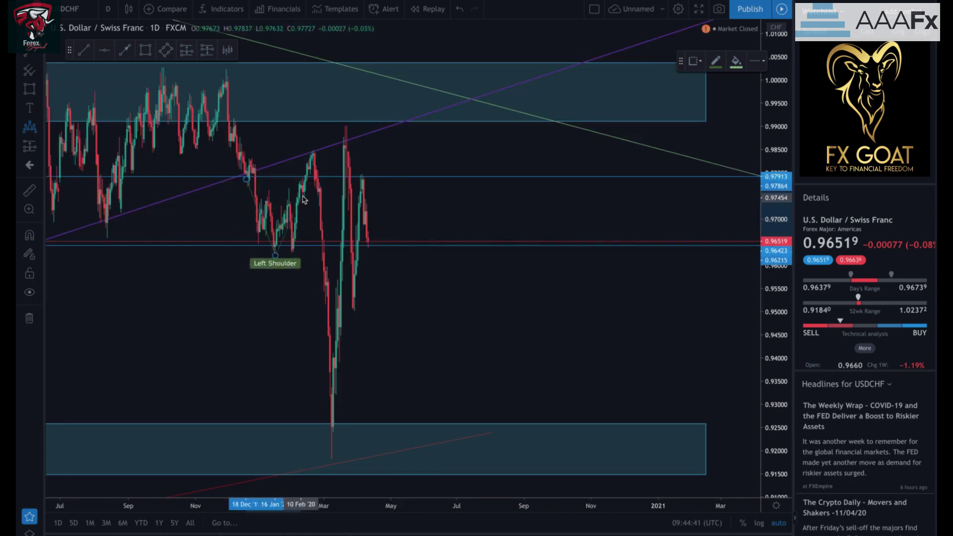
click(308, 181)
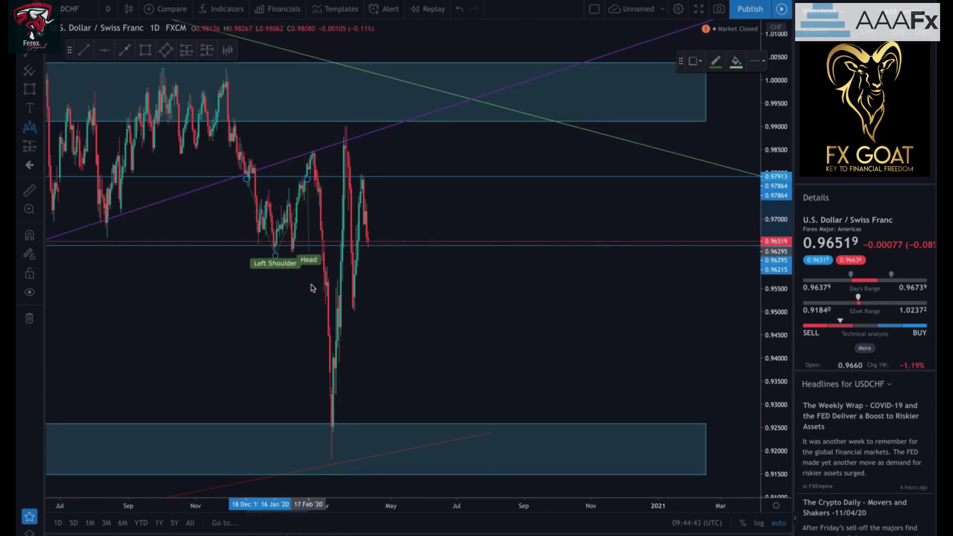
click(327, 424)
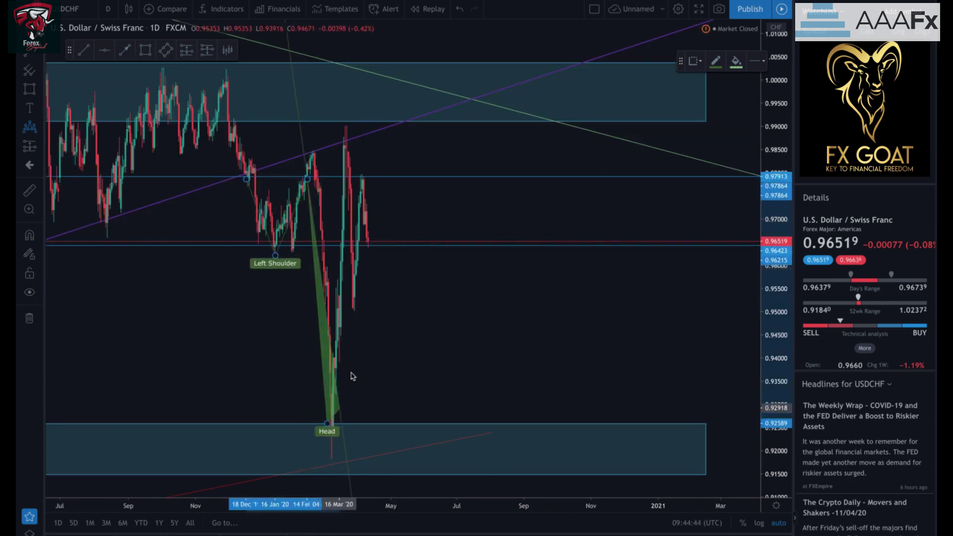
click(360, 179)
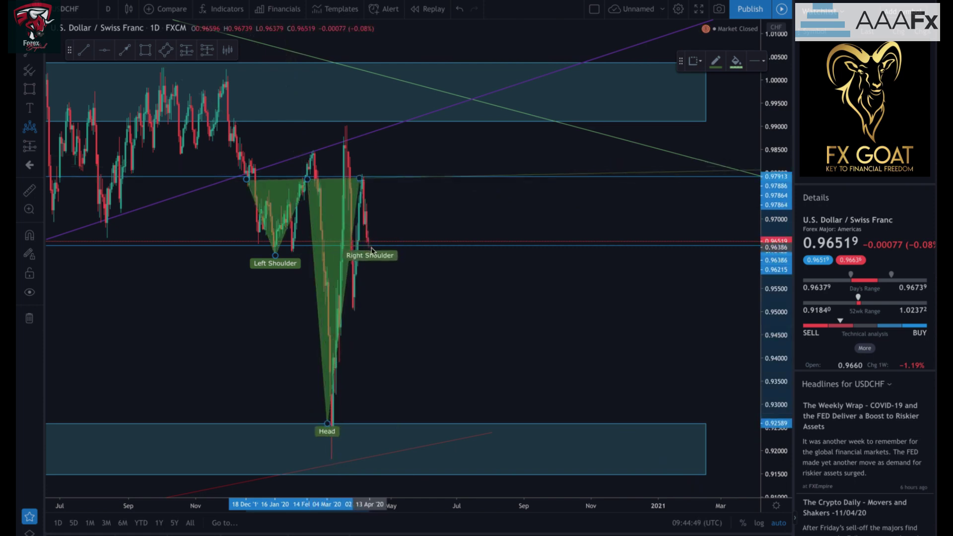
click(375, 249)
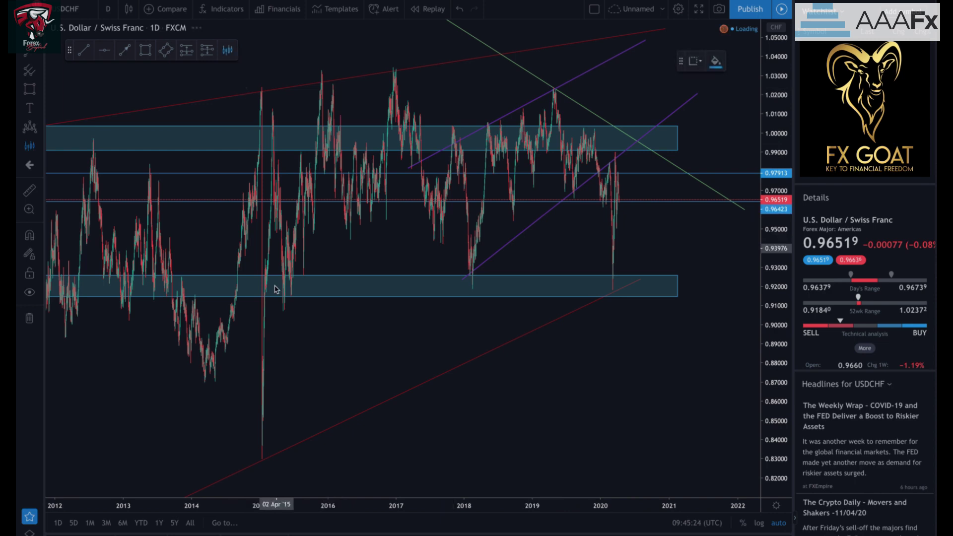
- Copy the January–July 2015 bars and place them continuing from the latest candle
click(262, 332)
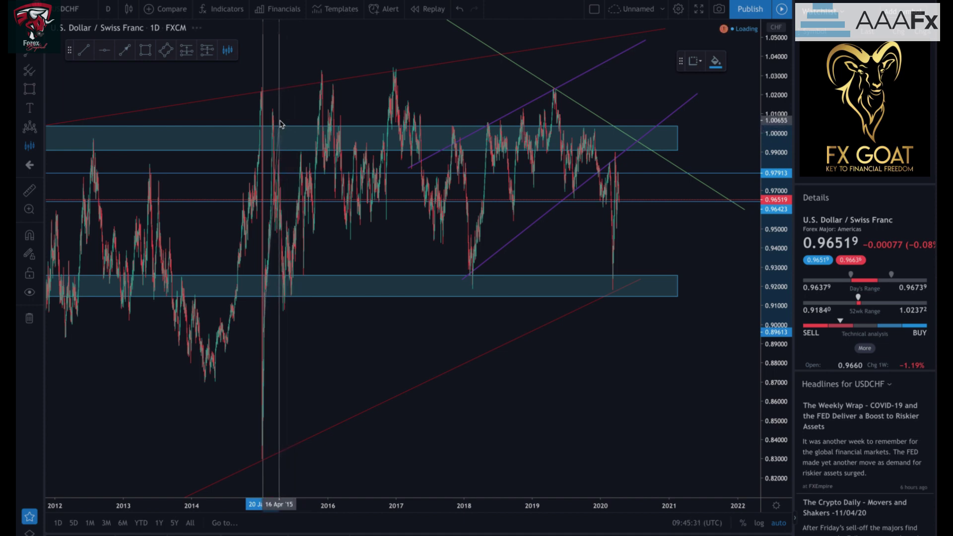
click(297, 224)
mouse_move(356, 362)
mouse_down()
mouse_move(407, 472)
mouse_move(417, 472)
mouse_move(757, 308)
mouse_move(688, 308)
mouse_up()
drag(646, 340, 602, 341)
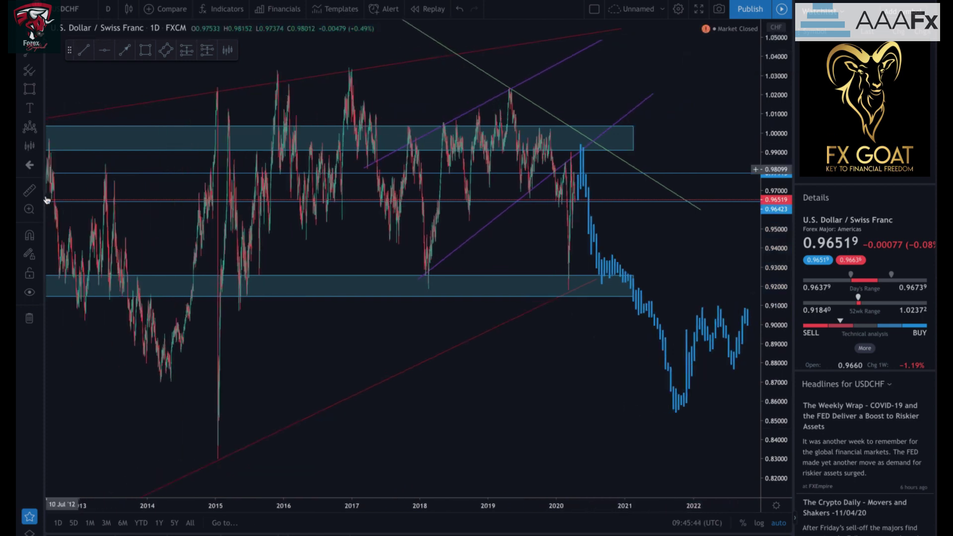
- Switch to weekly candles and draw a blue zone spanning 0.83–0.85
click(108, 9)
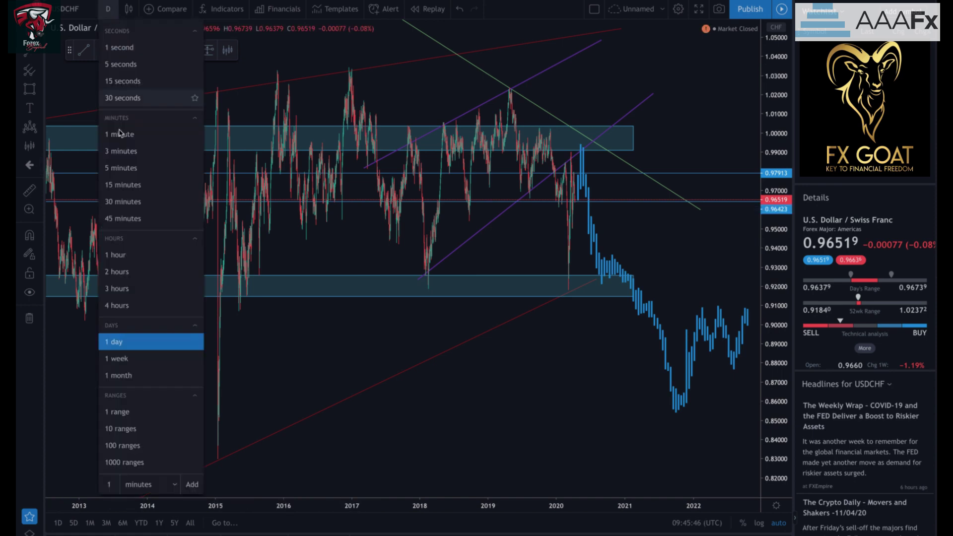
click(116, 359)
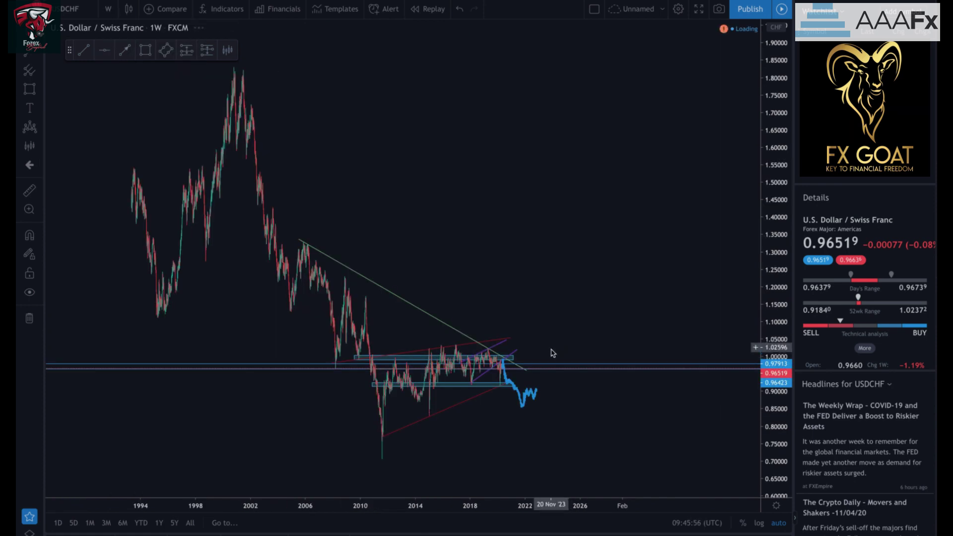
scroll(464, 414, up, 2)
scroll(464, 416, up, 3)
key(alt+shift+r)
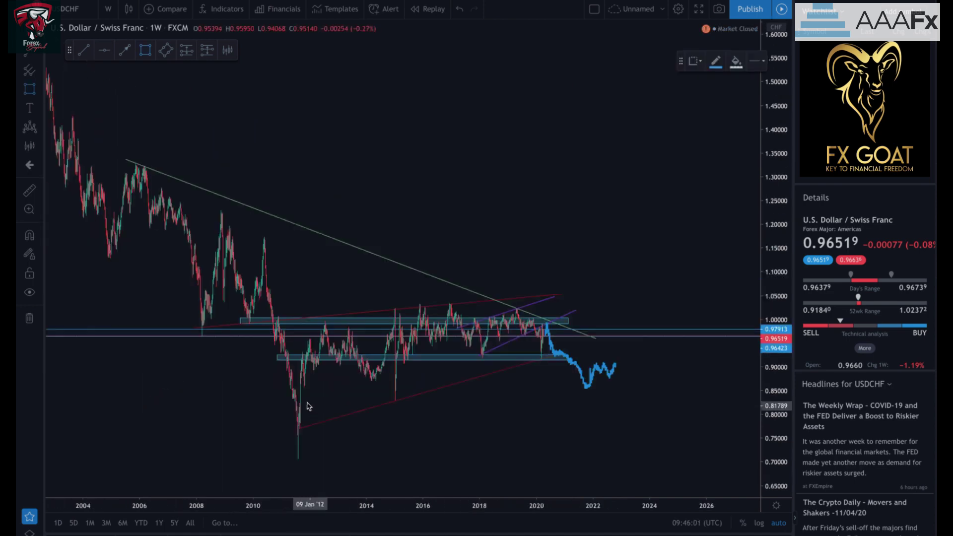
mouse_move(273, 392)
mouse_down()
mouse_move(509, 421)
mouse_move(658, 399)
mouse_up()
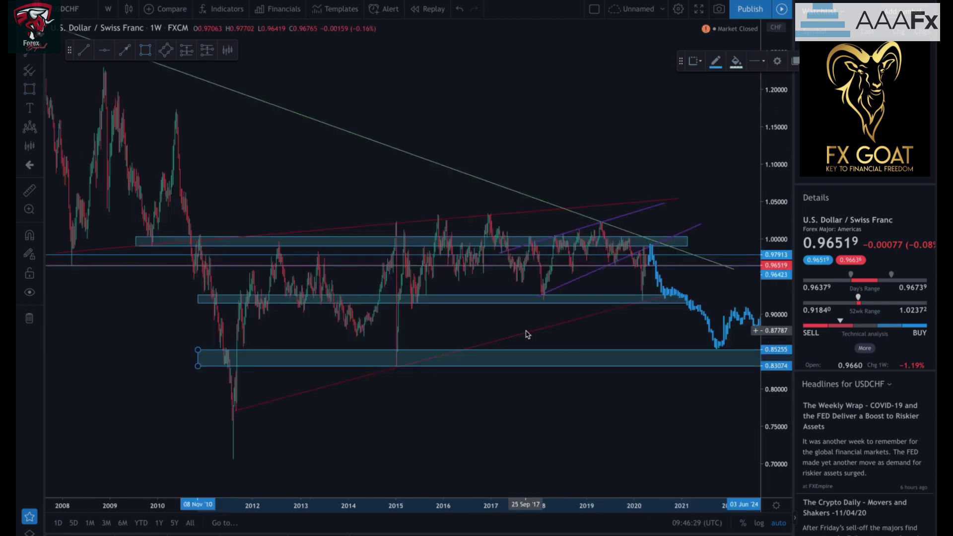
- Shift the weekly chart to start around 2010, then return to the daily interval
drag(527, 334, 353, 312)
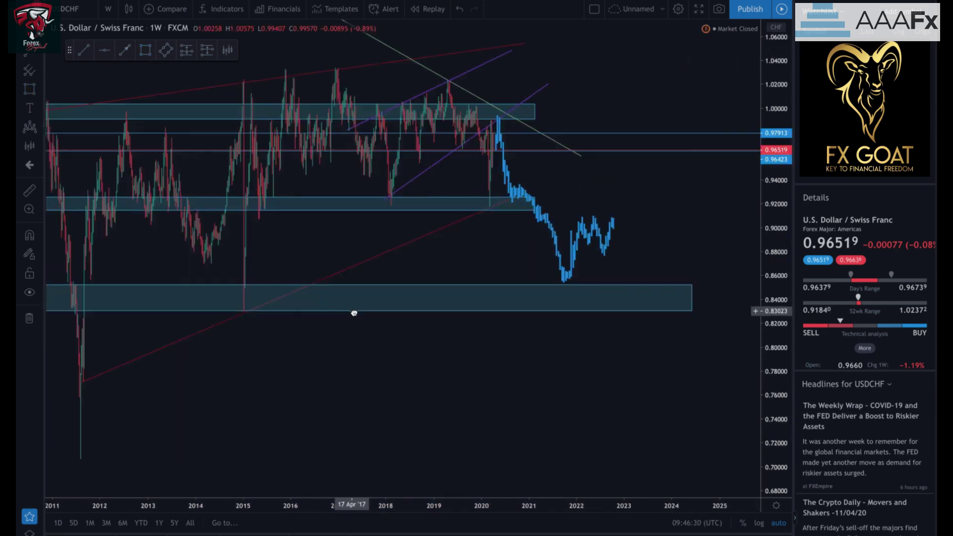
drag(584, 261, 655, 255)
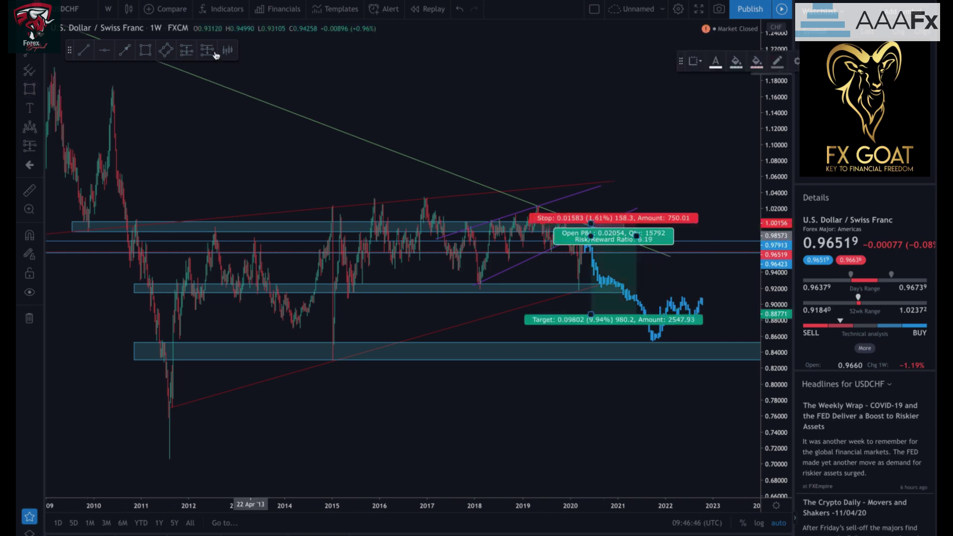
click(110, 13)
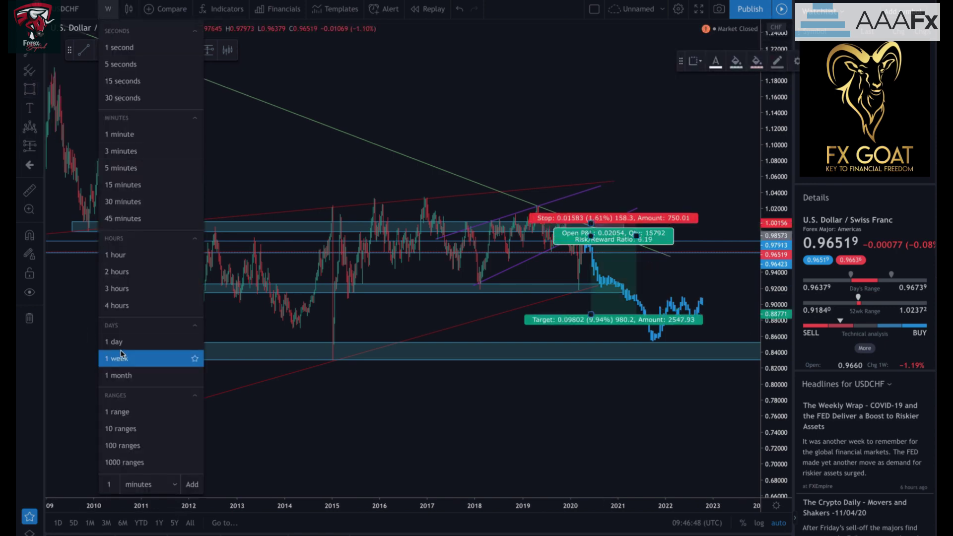
click(122, 341)
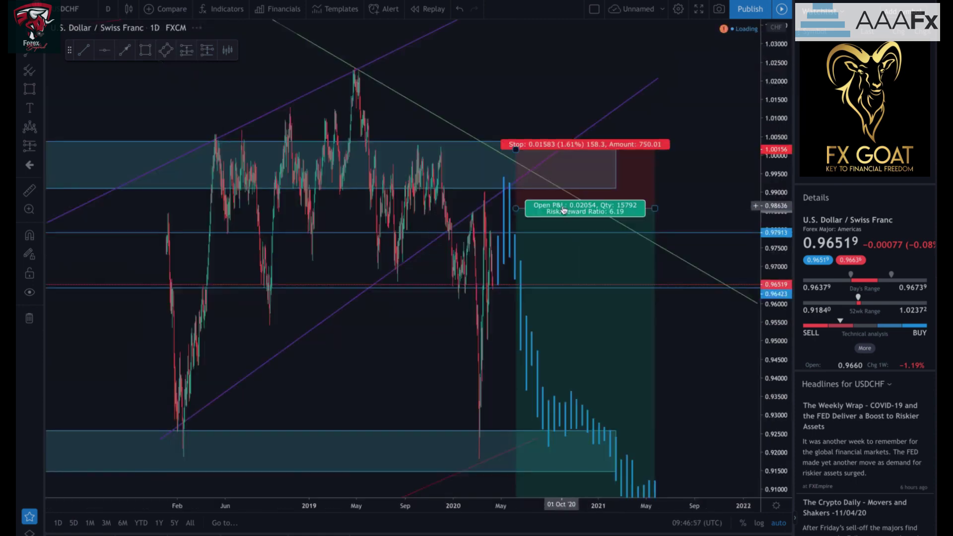